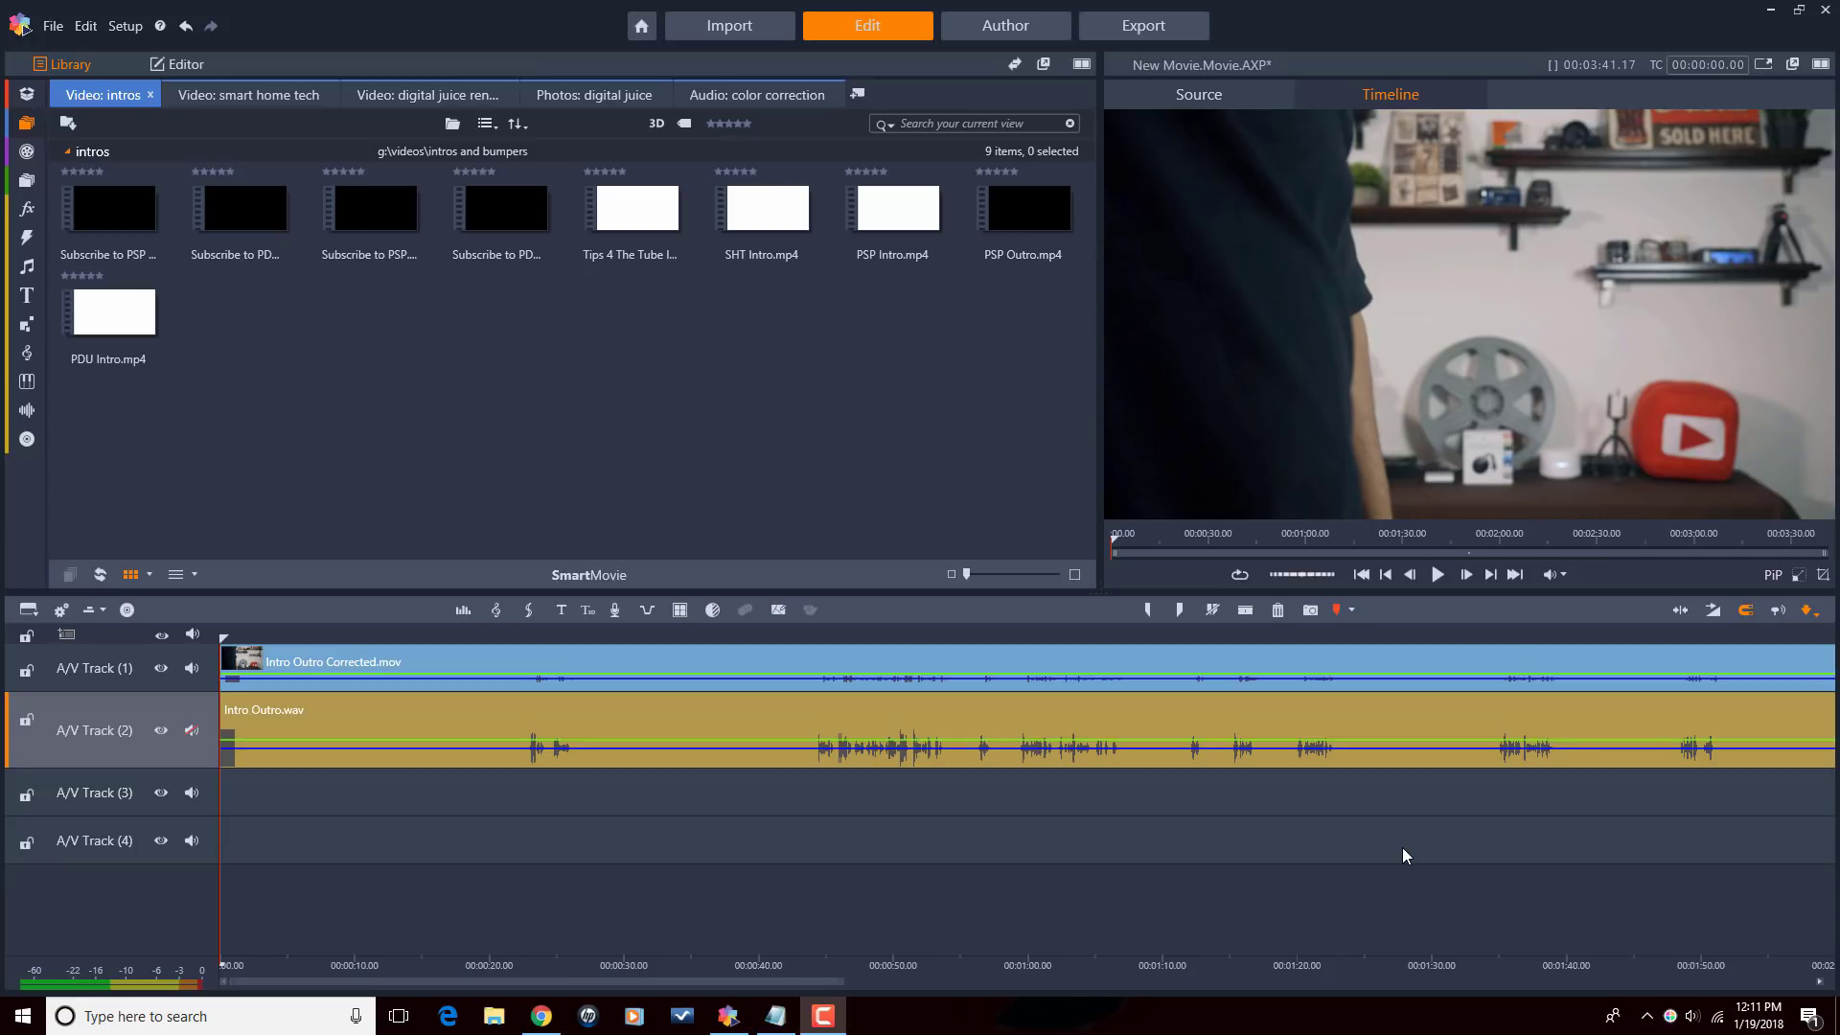
# Step: Select the Intro Outro.wav clip on A/V Track 2 rather than the video clip on Track 1
pyautogui.click(597, 656)
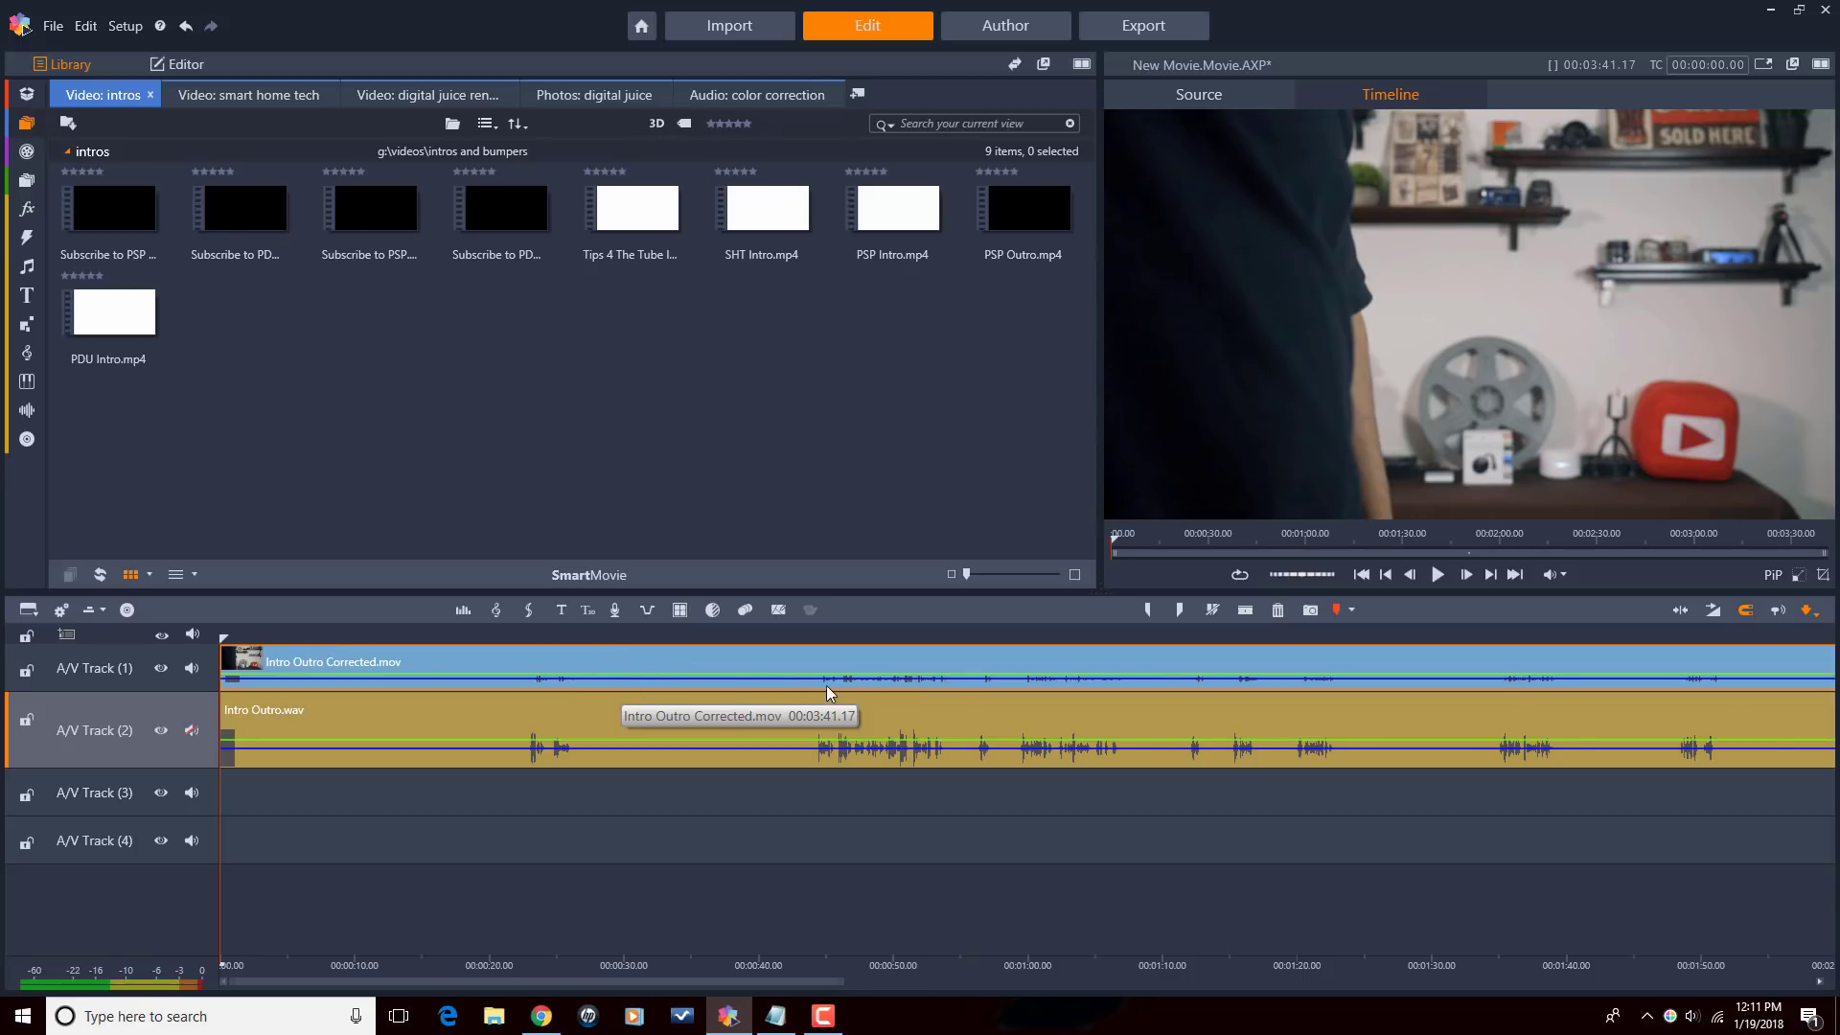
pyautogui.click(596, 729)
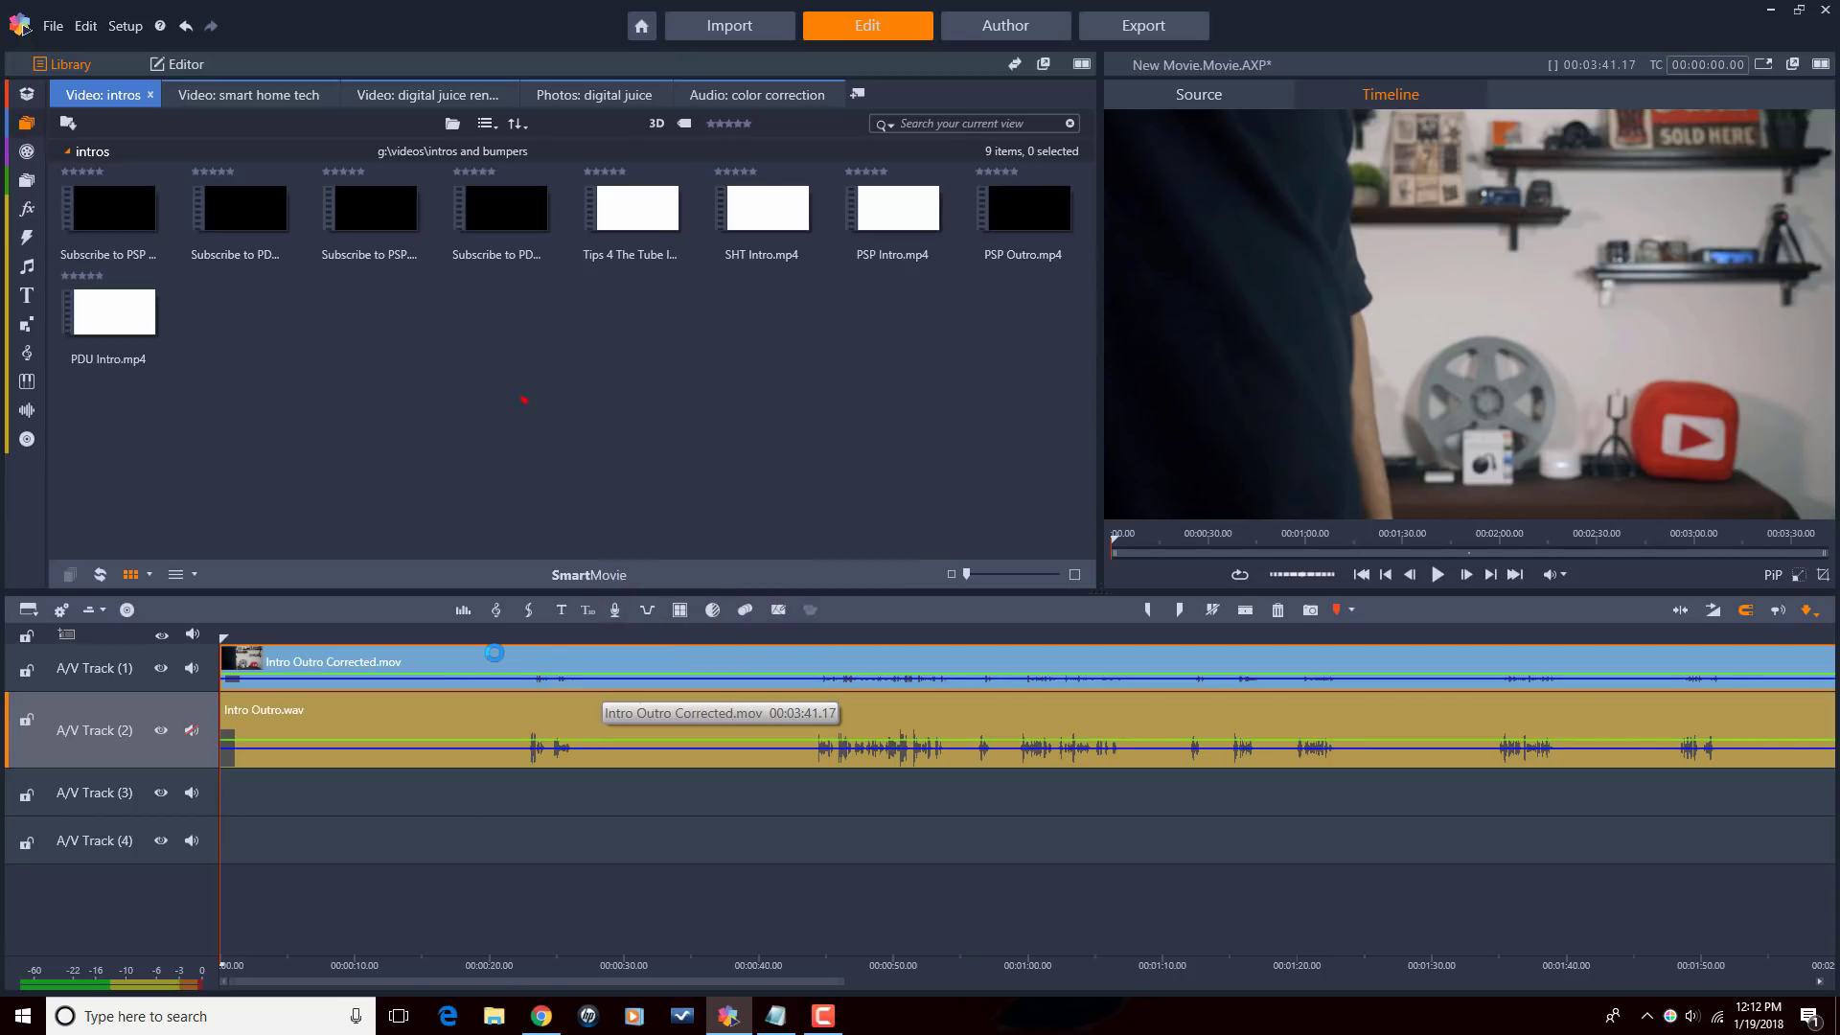
# Step: Show the Intro Outro.wav audio settings in the Editor, with its Channel Mixer and waveform
pyautogui.click(174, 62)
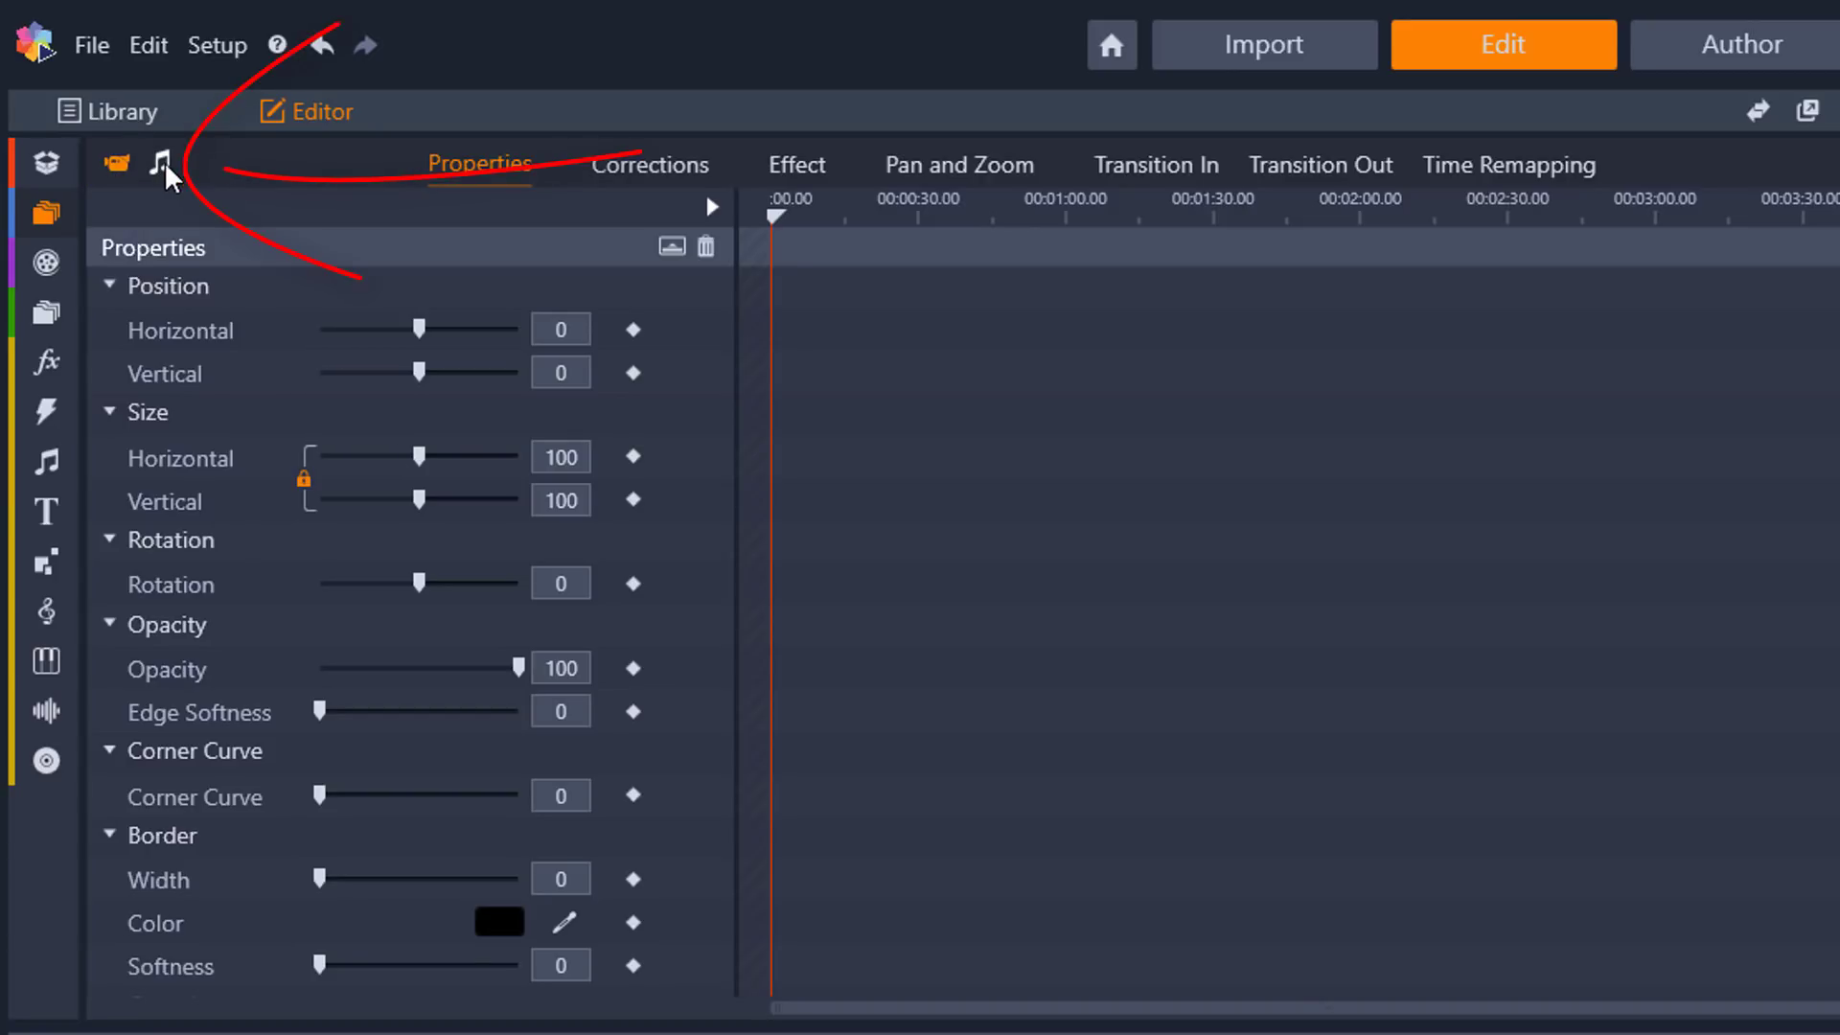
pyautogui.click(161, 165)
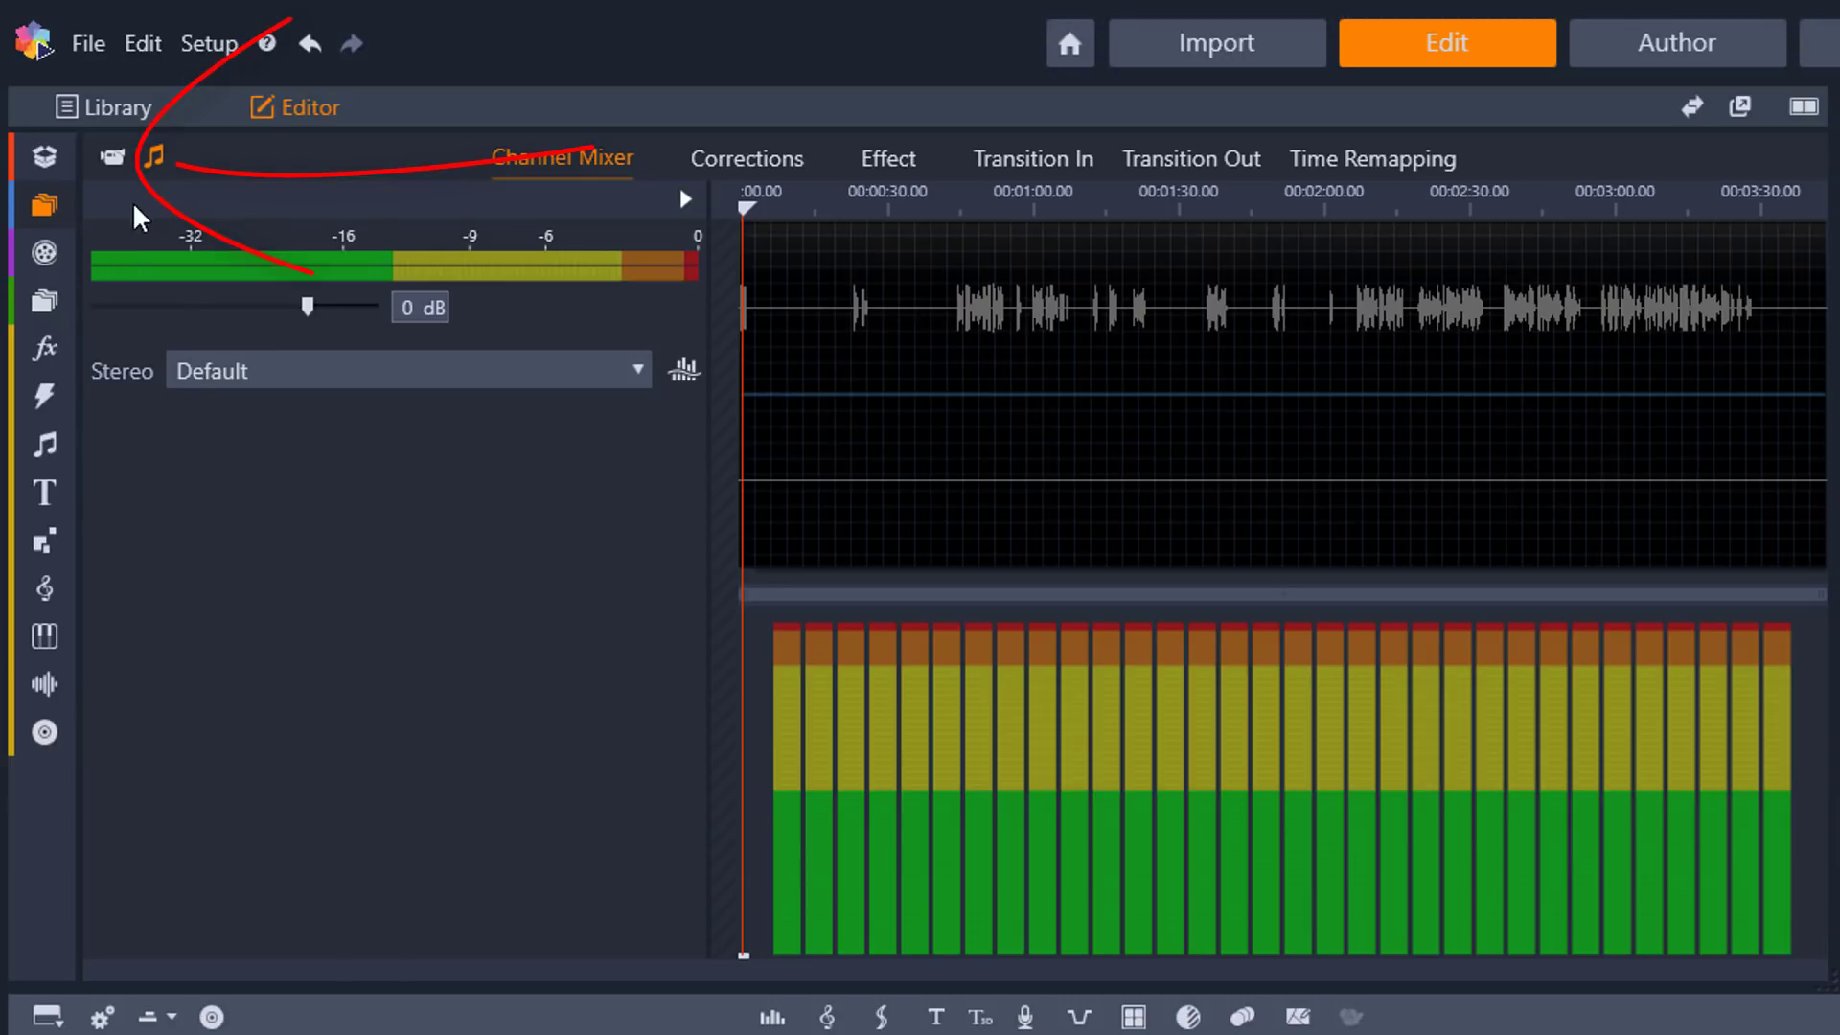
pyautogui.click(112, 159)
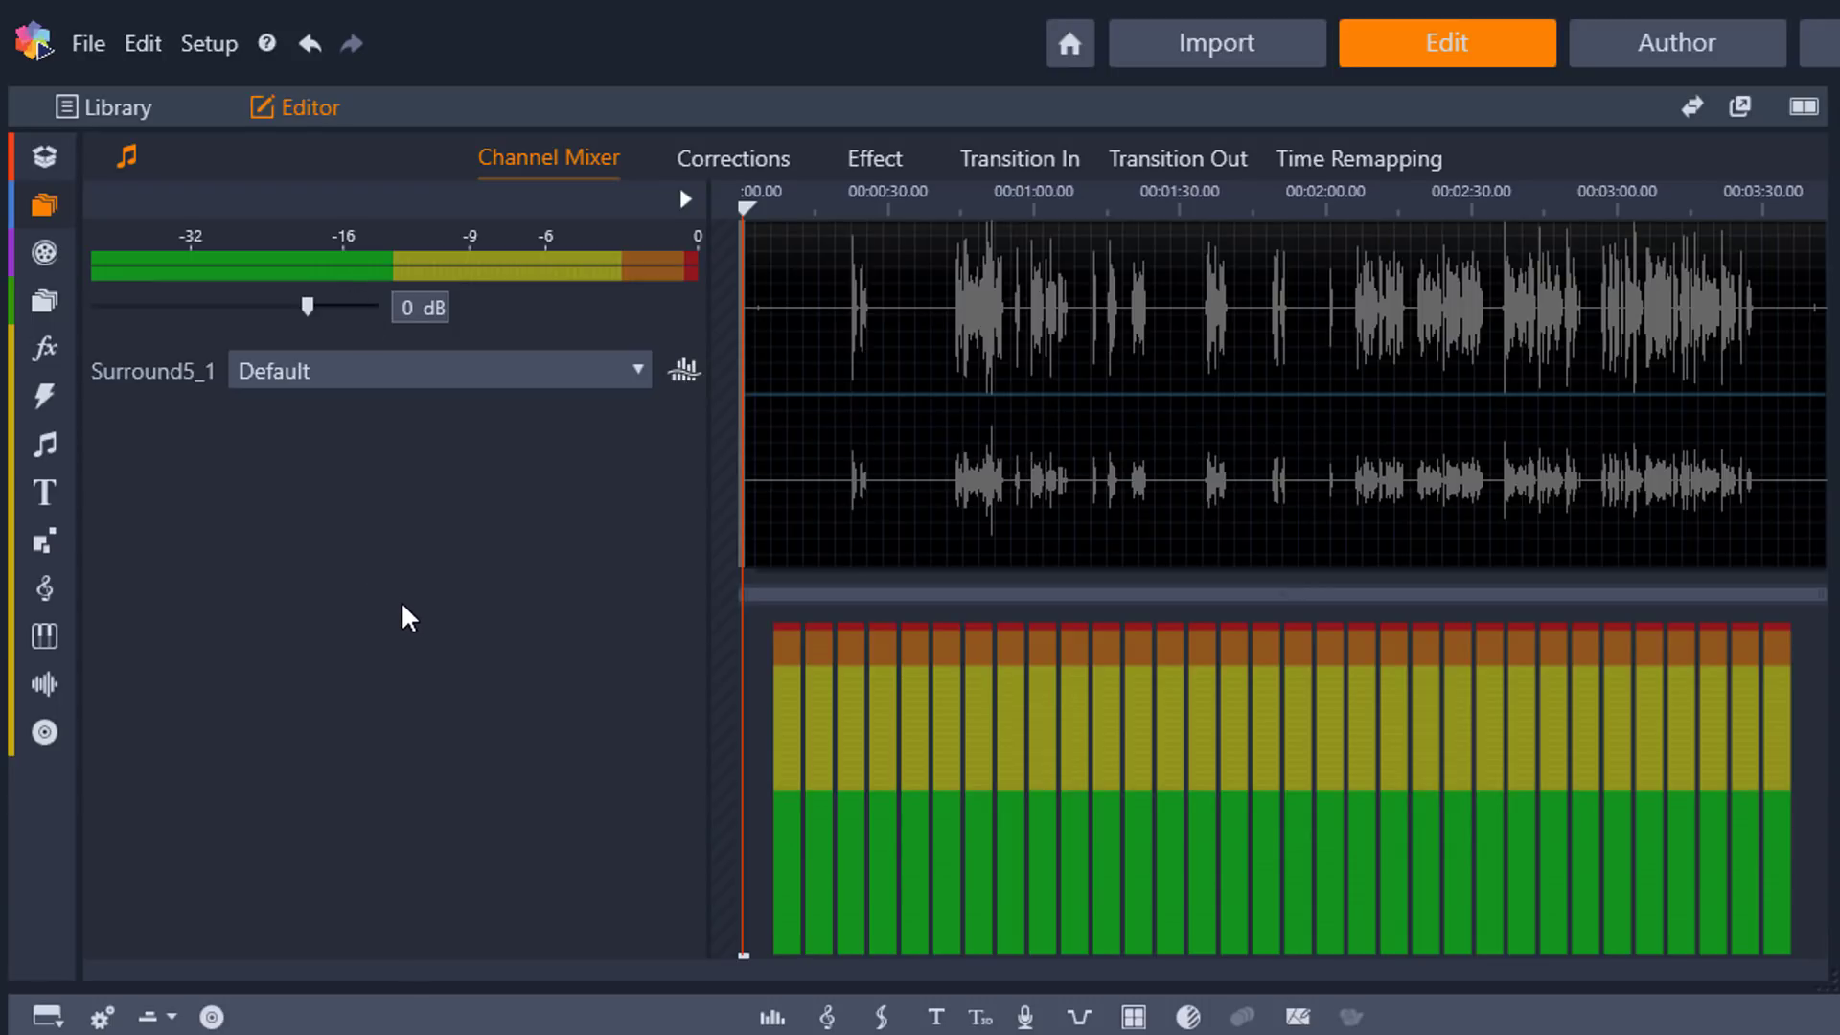
# Step: In Corrections > Compressor, change the Ratio from 100 to 2.5, making the preset Custom
pyautogui.click(744, 159)
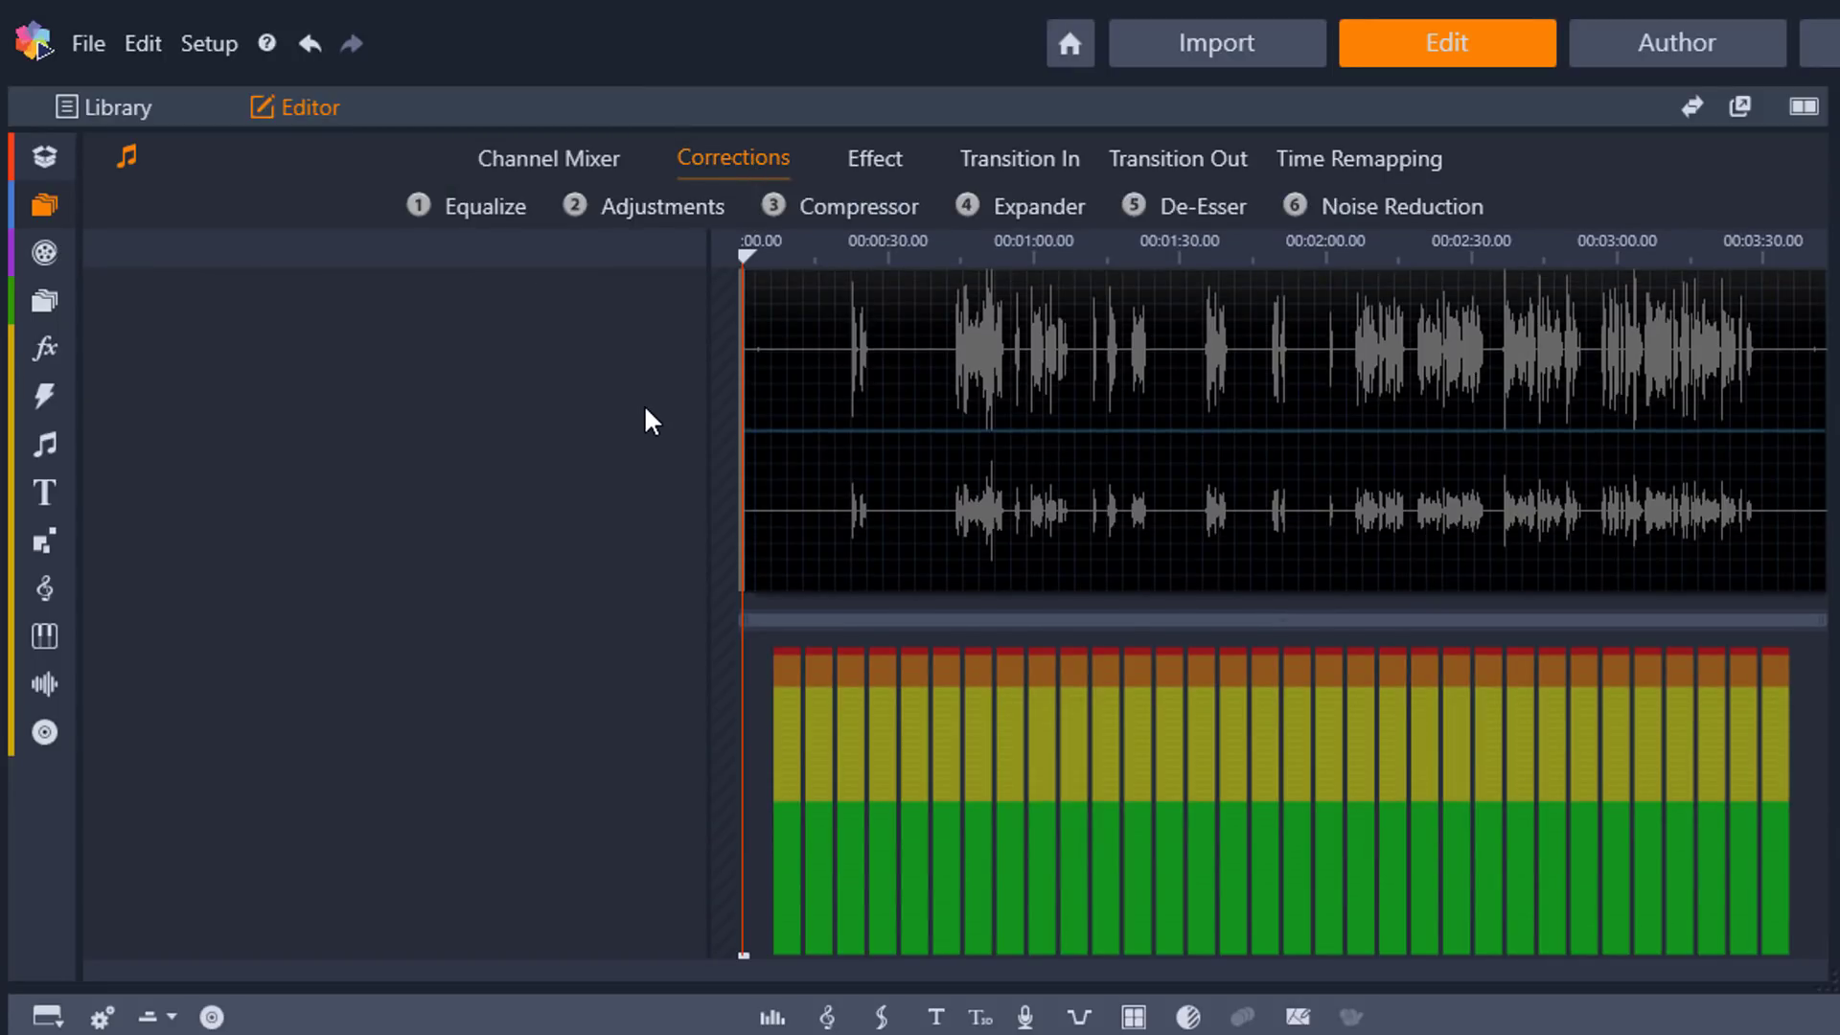
pyautogui.click(860, 207)
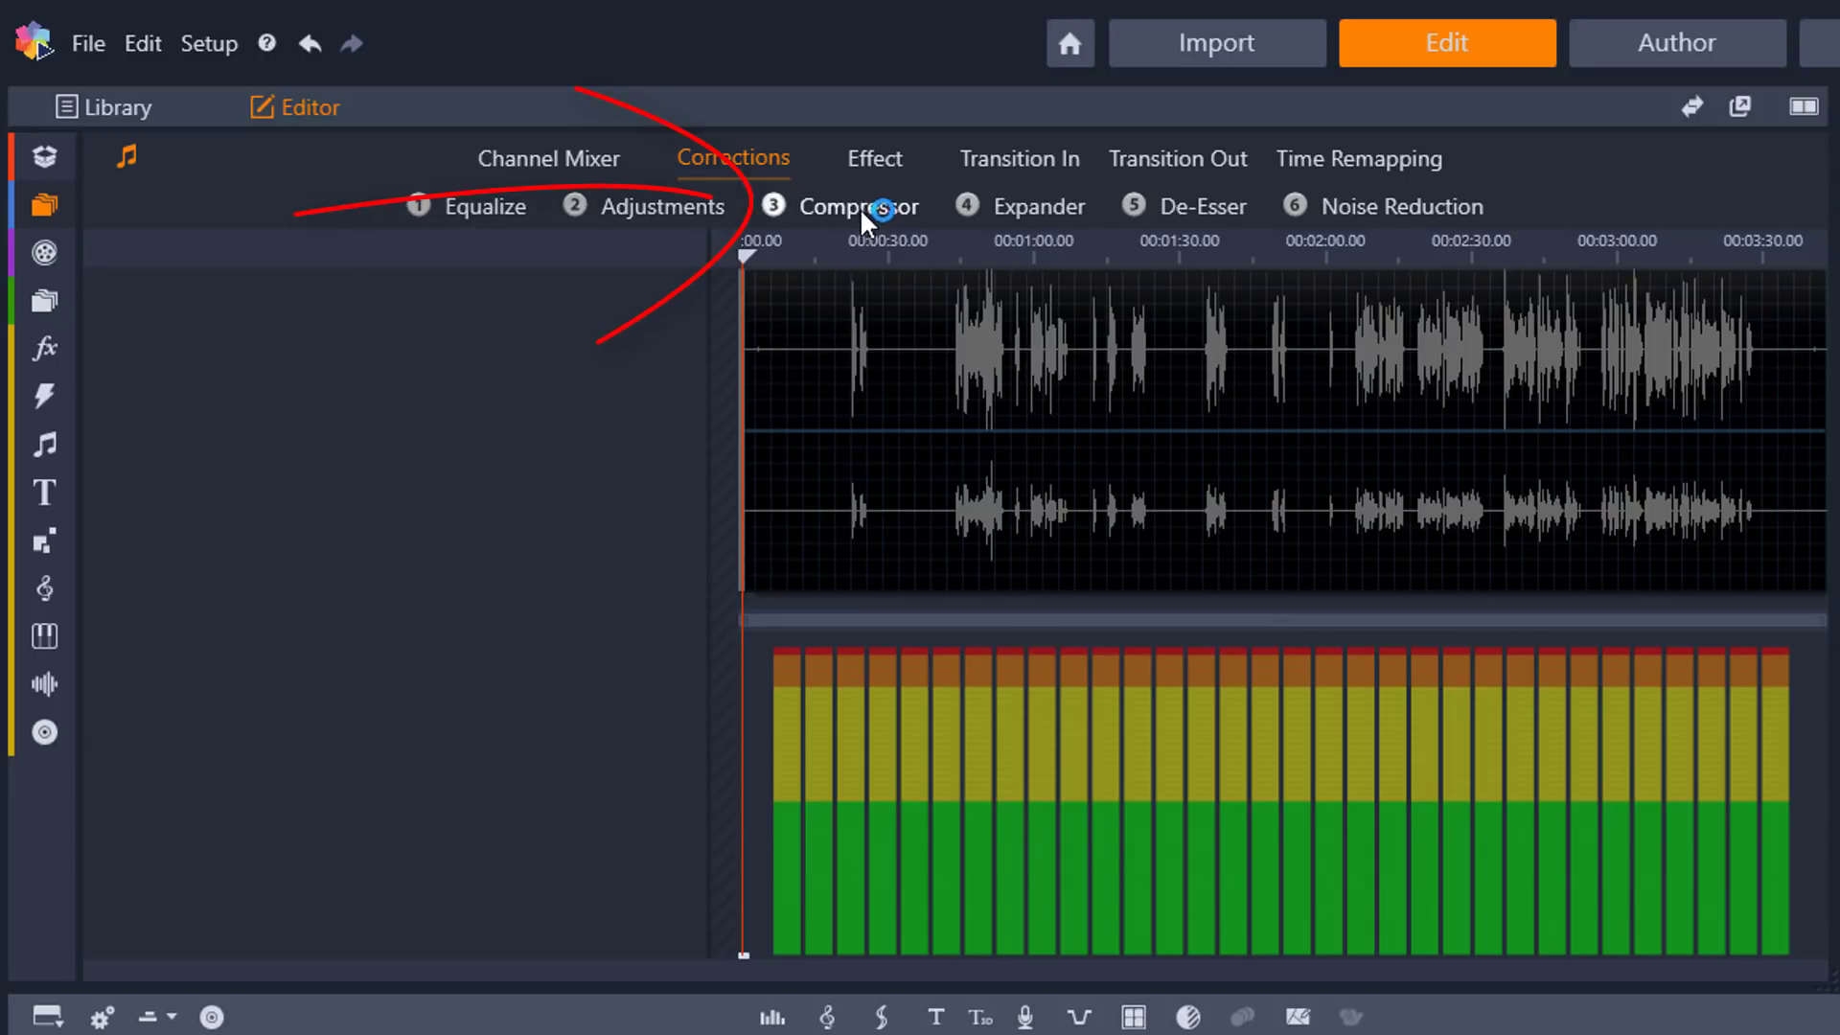
pyautogui.click(860, 207)
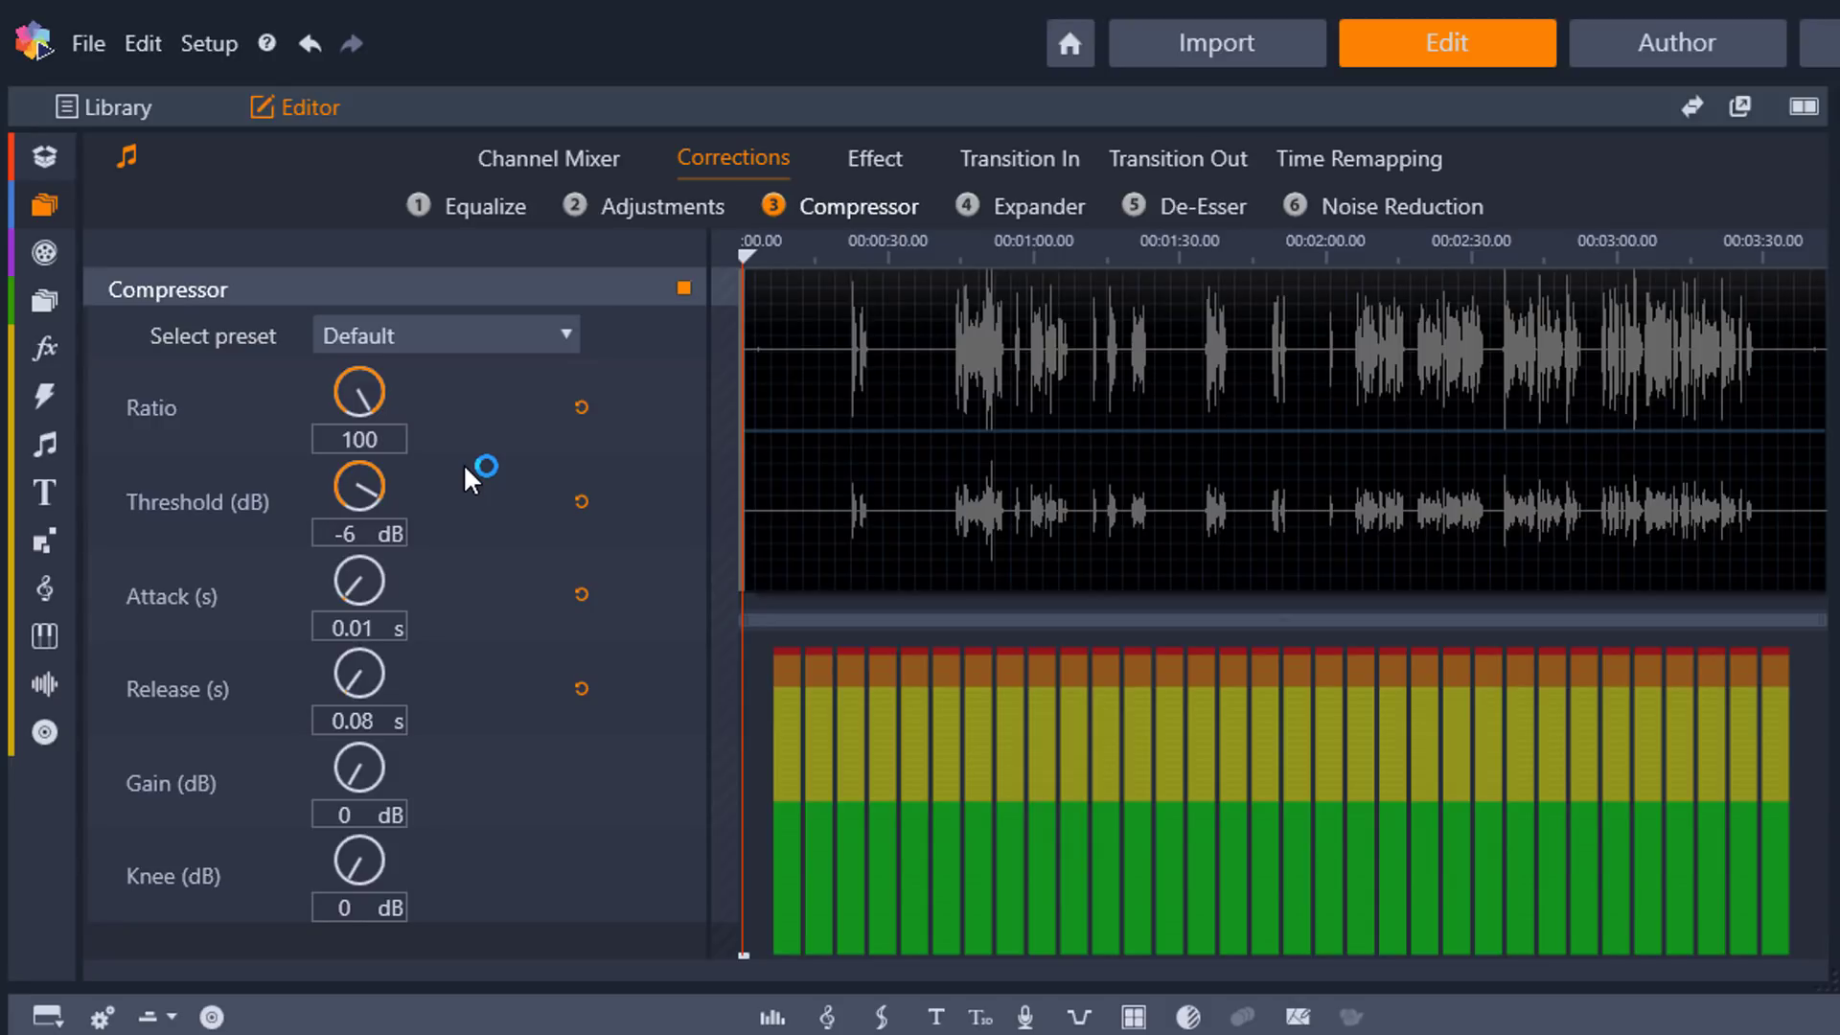
pyautogui.click(389, 443)
pyautogui.doubleClick(391, 441)
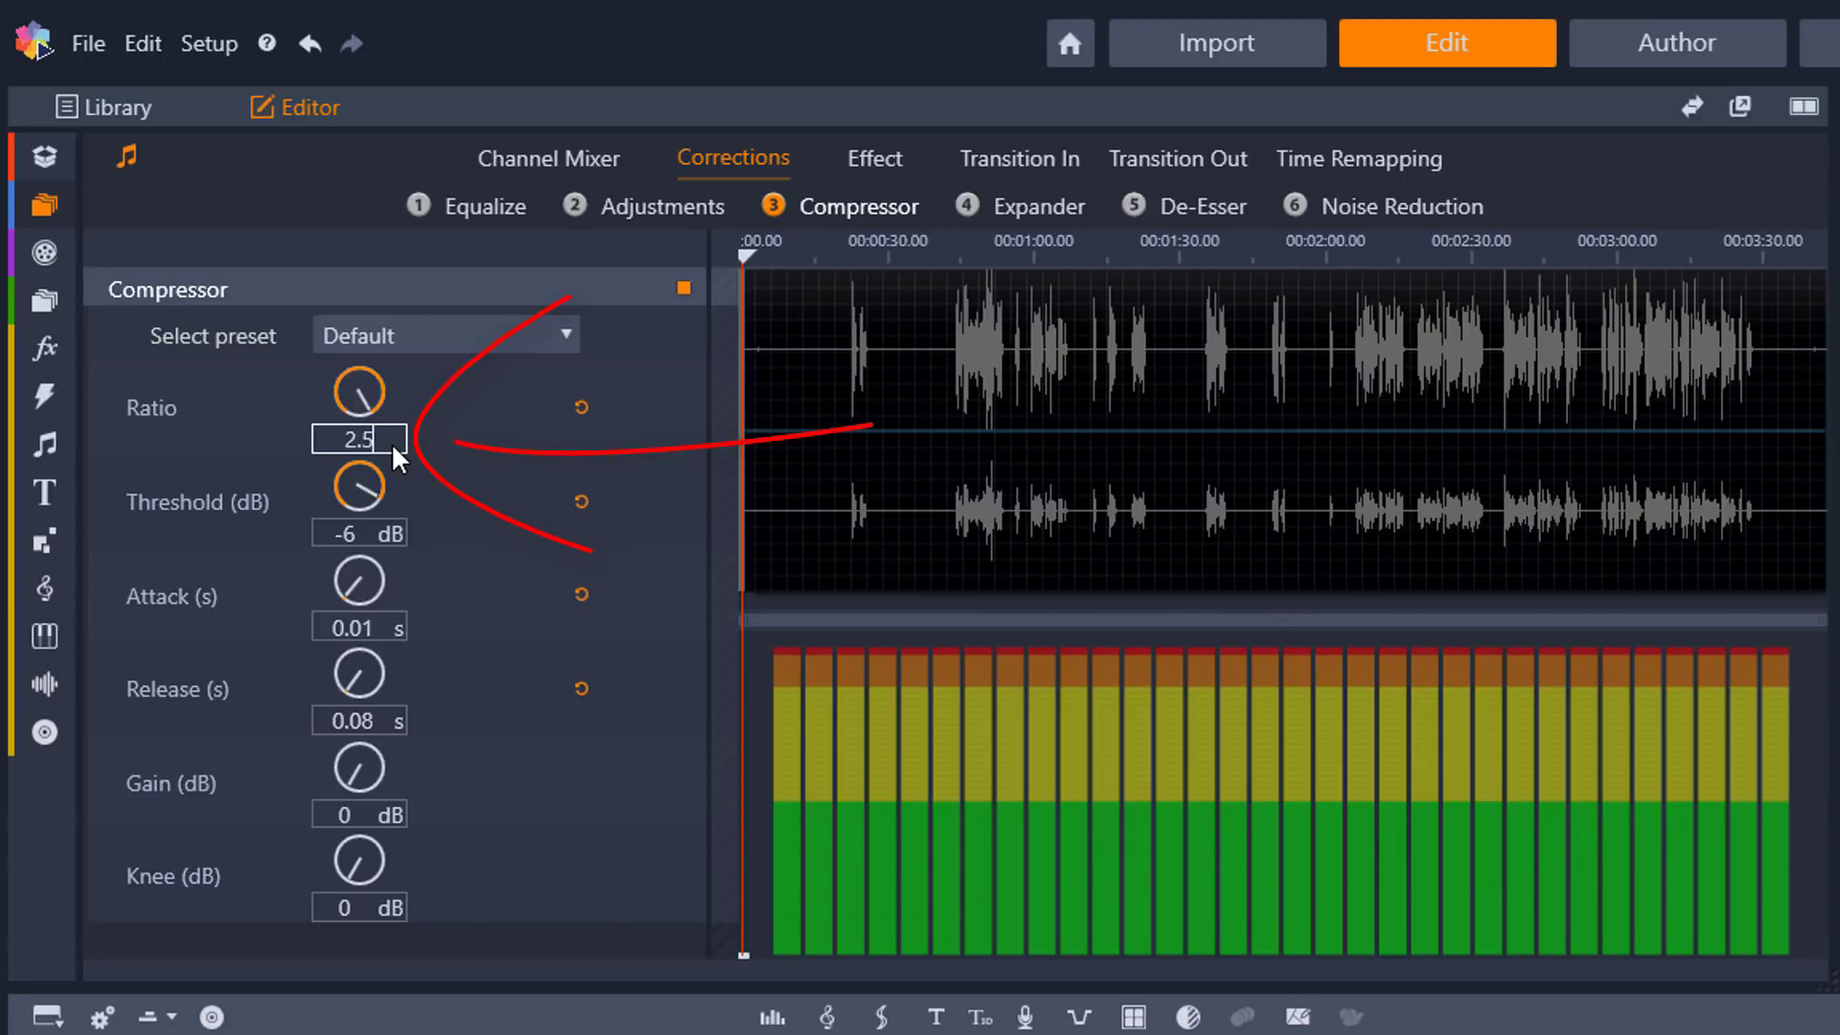
pyautogui.press('Return')
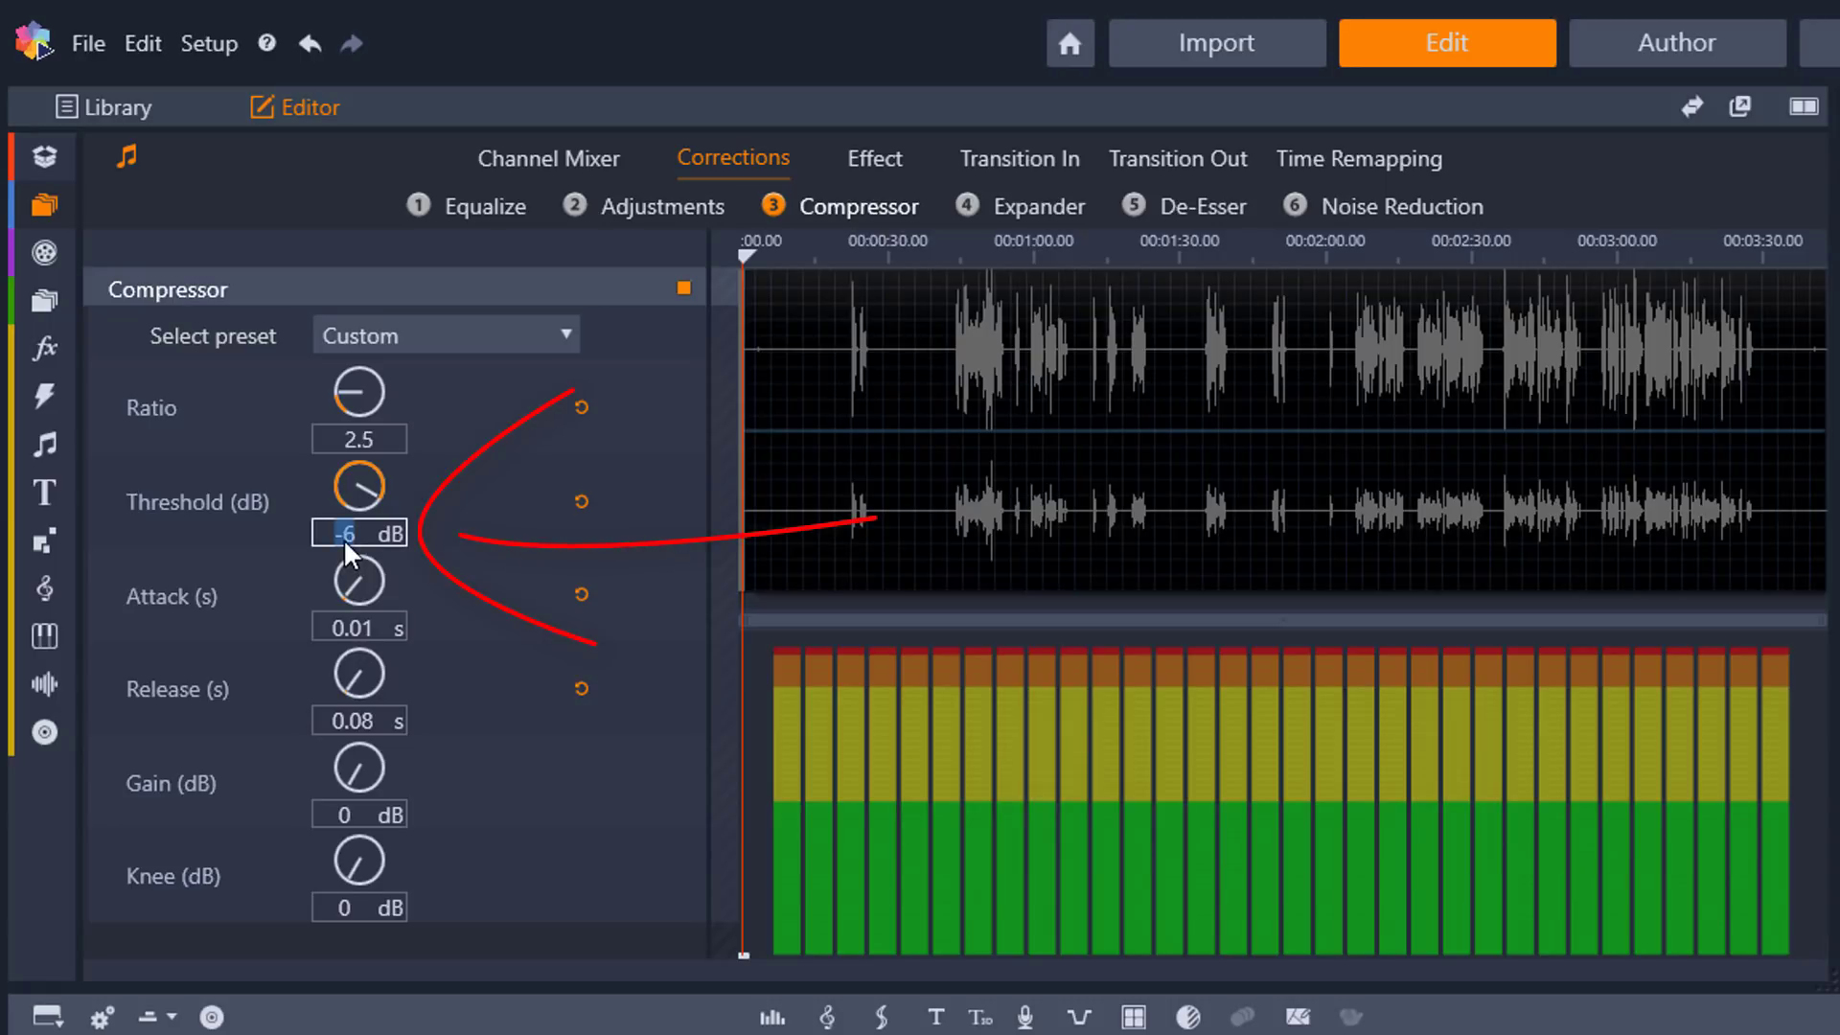
# Step: Enter Threshold -15 dB, Attack 0.007 s and Release 0.1 s in the Compressor
pyautogui.press('Return')
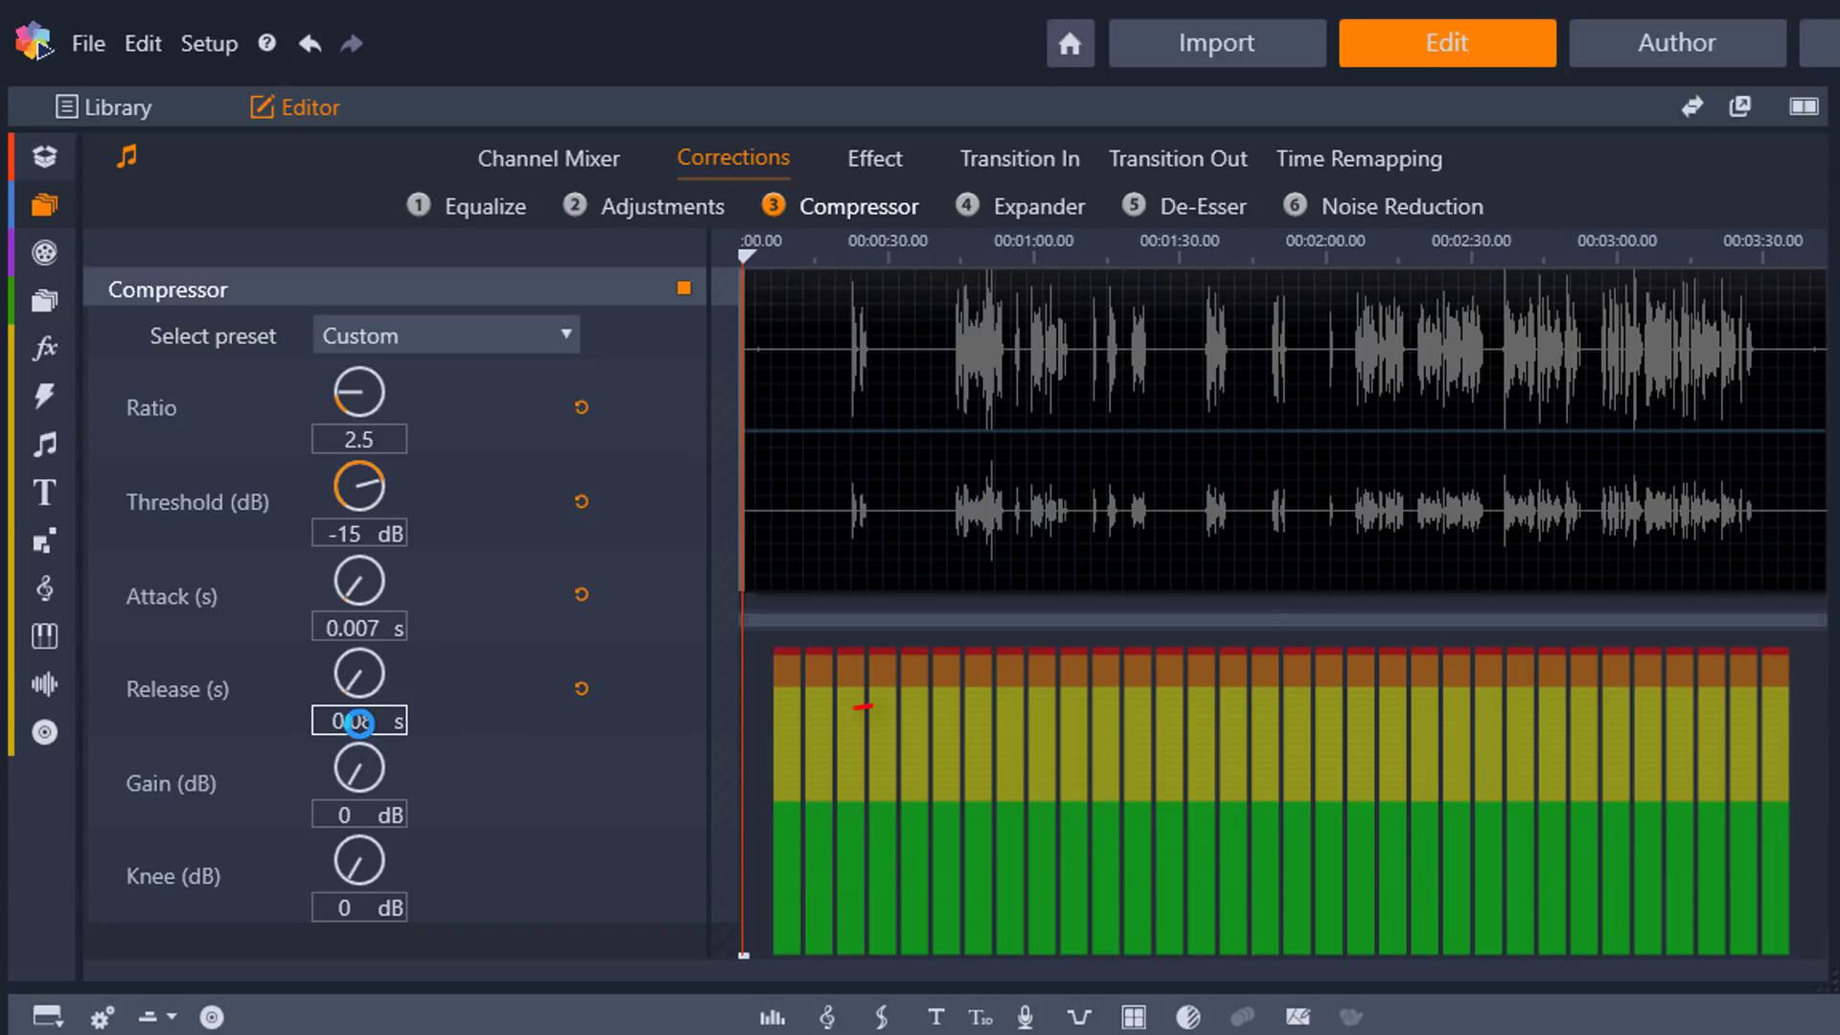
pyautogui.click(360, 723)
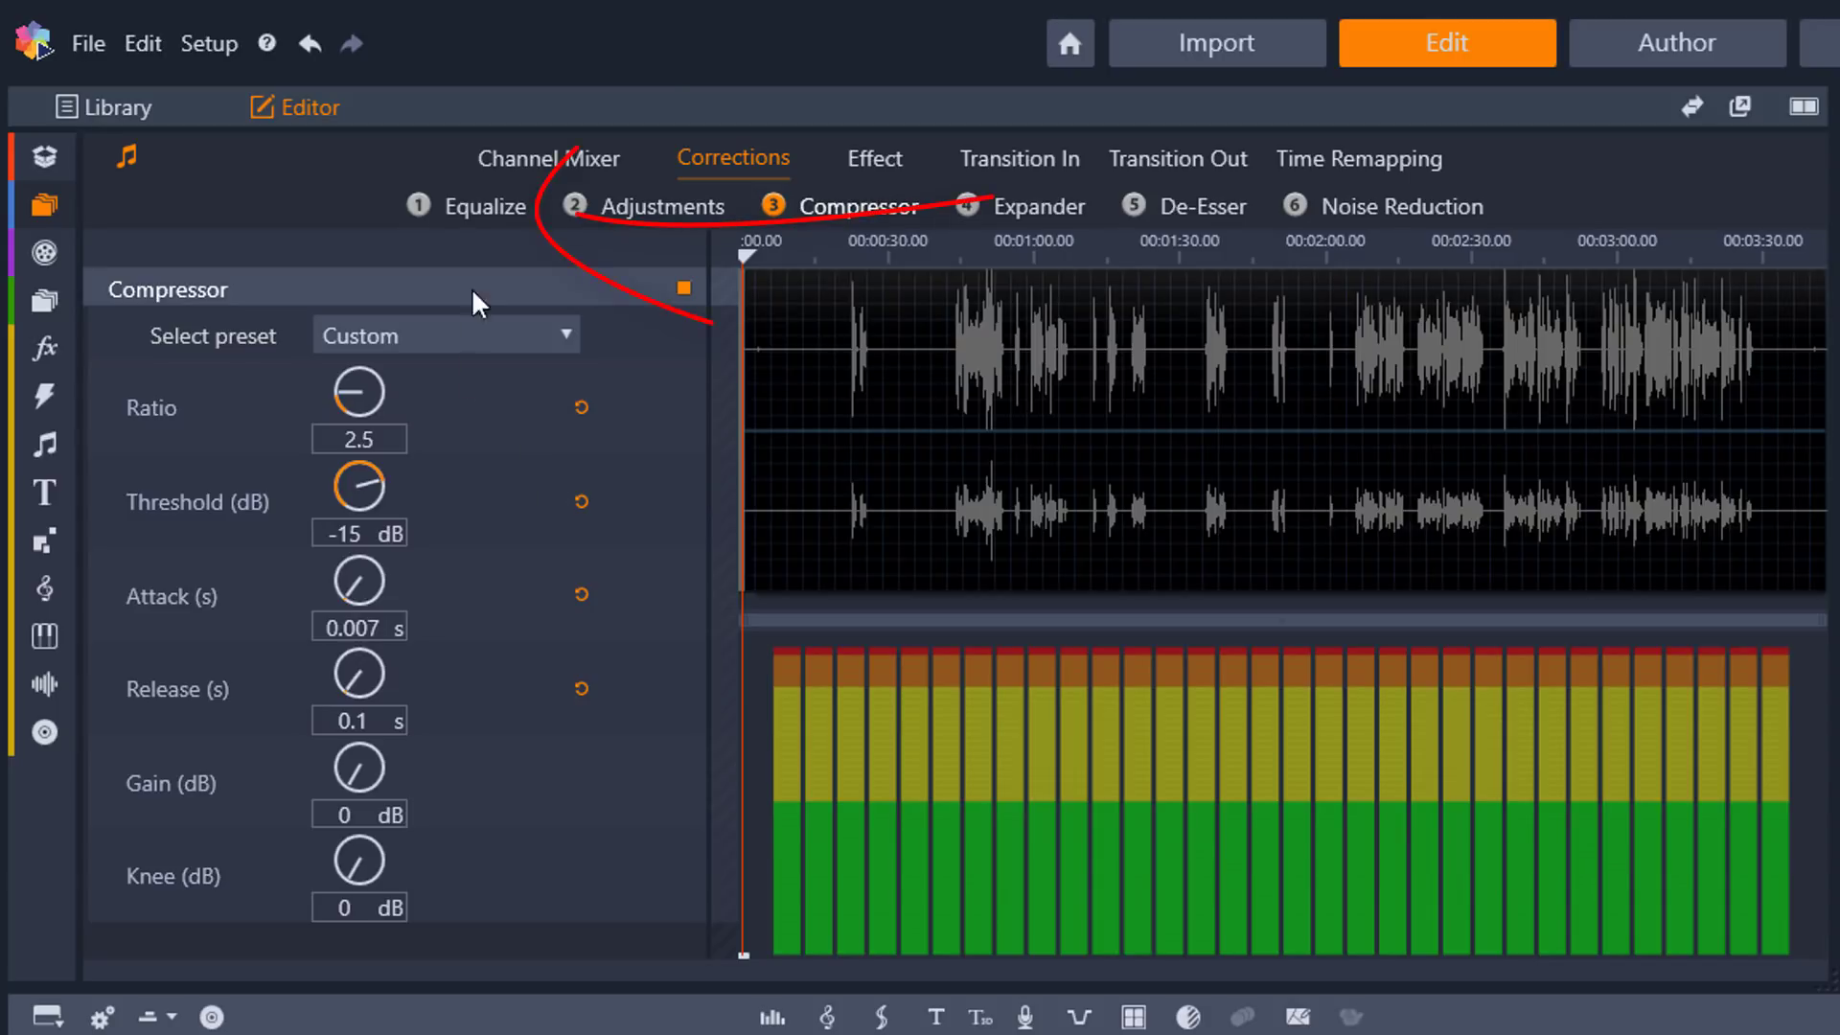
# Step: In the Equalizer, give the 200 Hz Lo Mid band a 3 dB gain
pyautogui.click(479, 216)
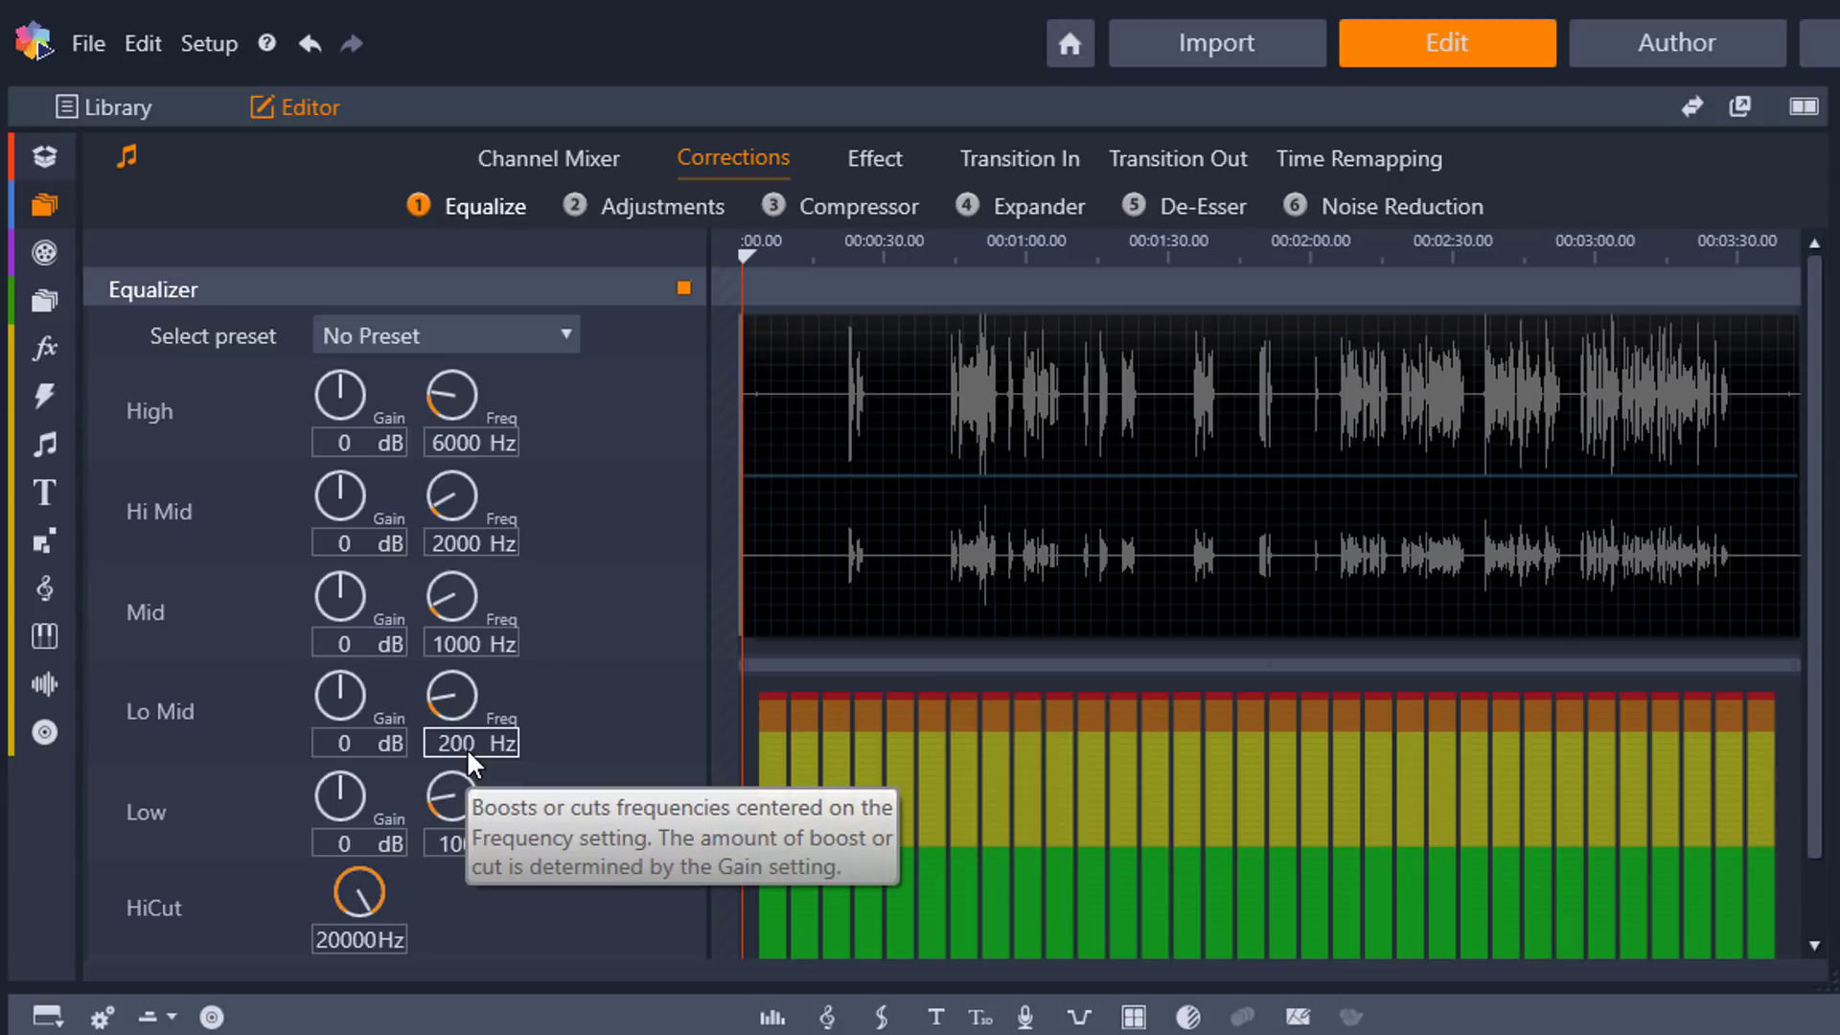
pyautogui.click(353, 743)
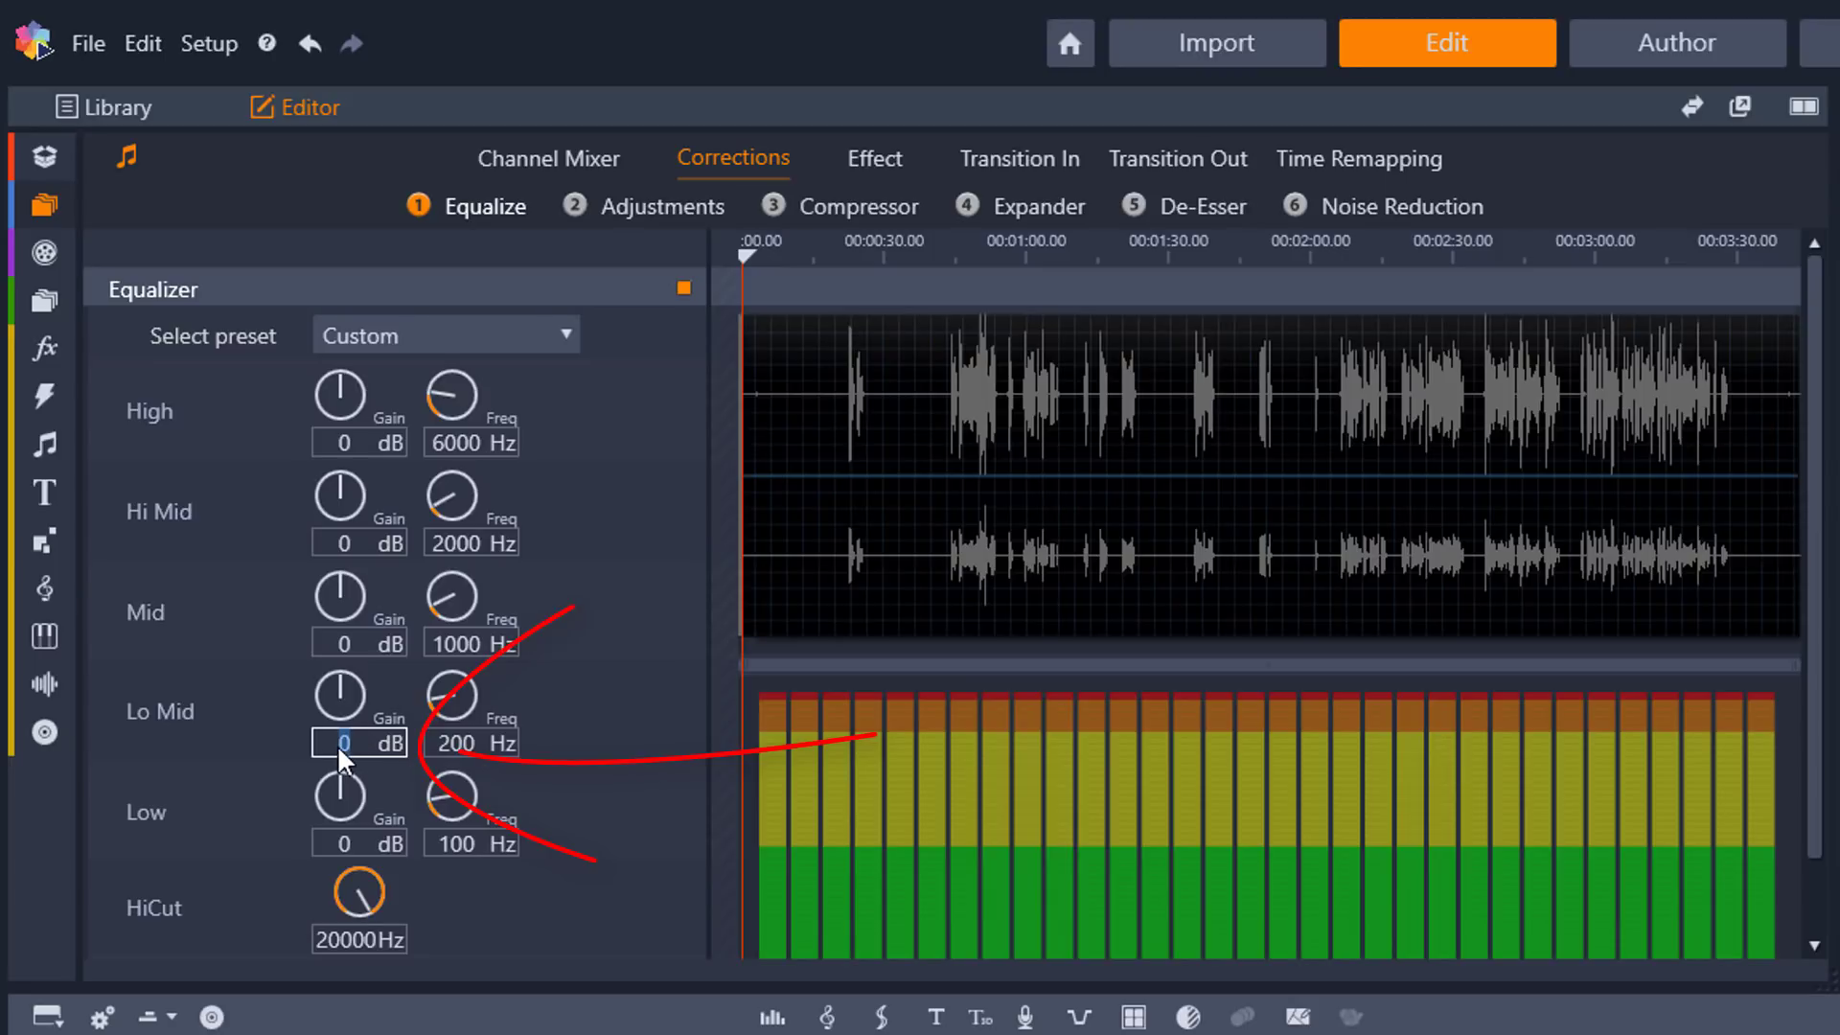
pyautogui.press('Return')
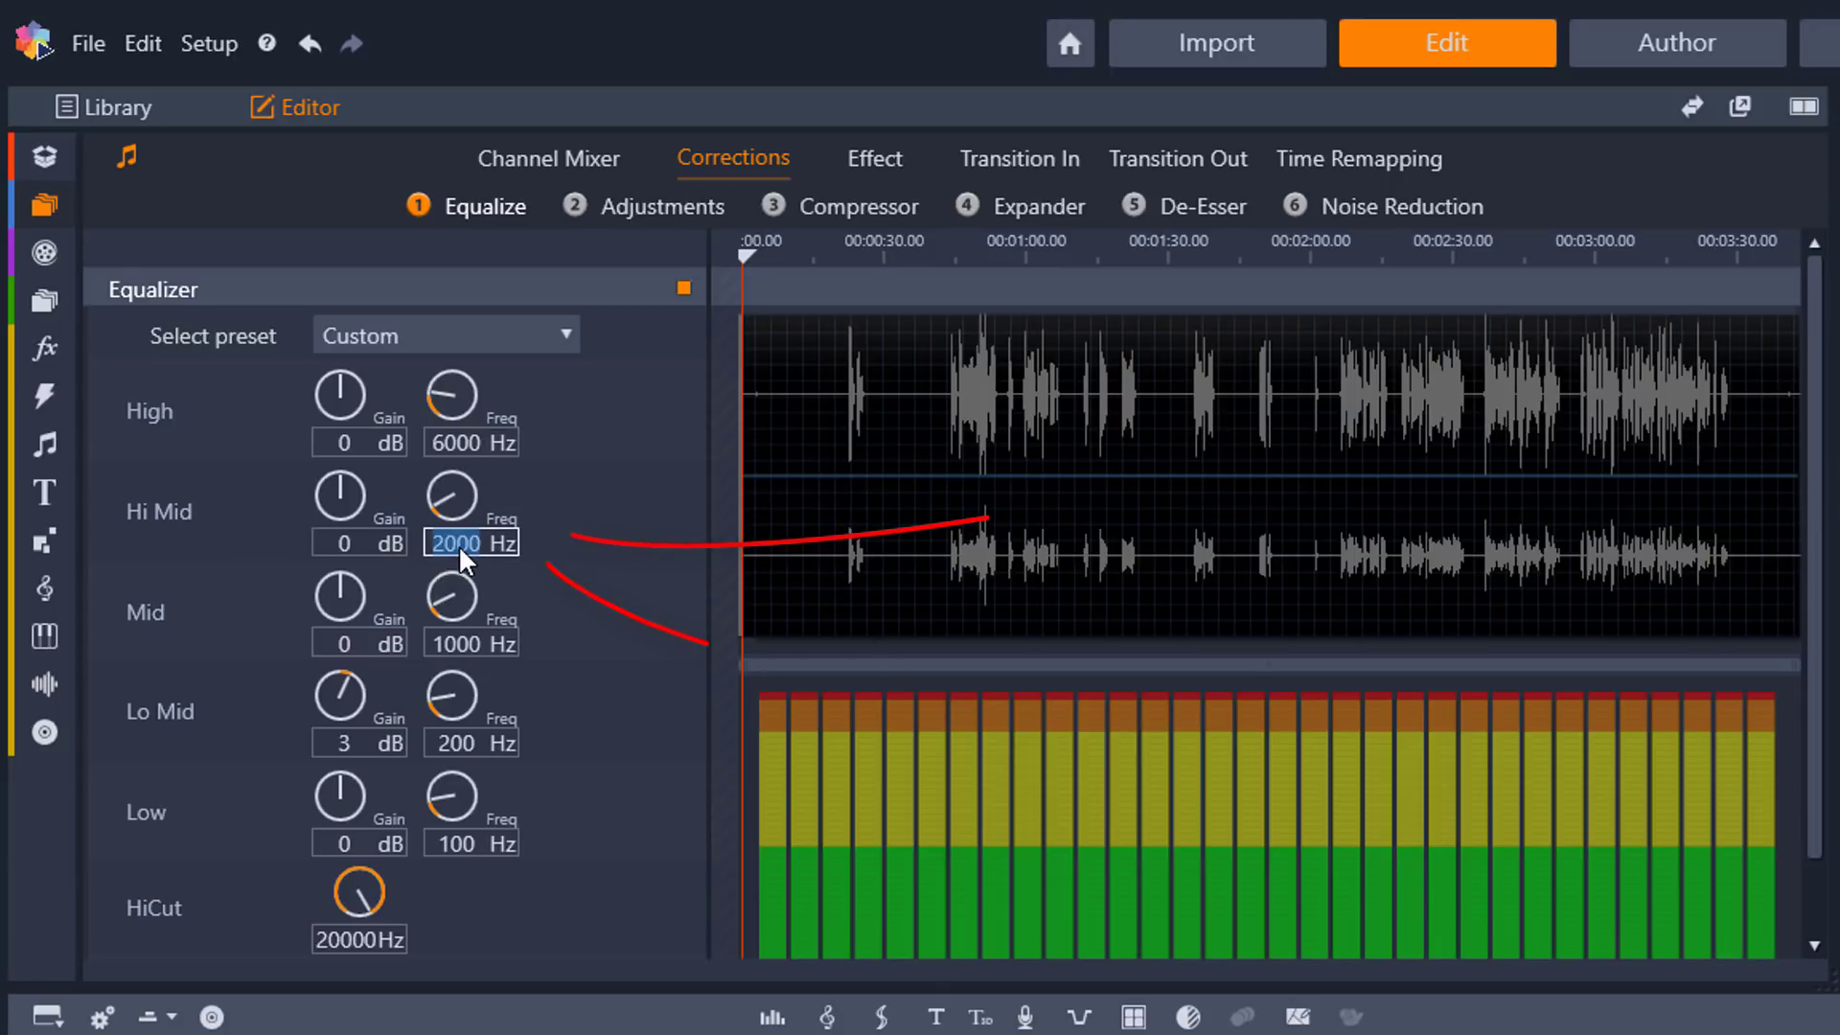
# Step: Set Hi Mid to 3000 Hz with 4 dB gain, then move the playhead to about 43 seconds
pyautogui.write('3000')
pyautogui.press('Return')
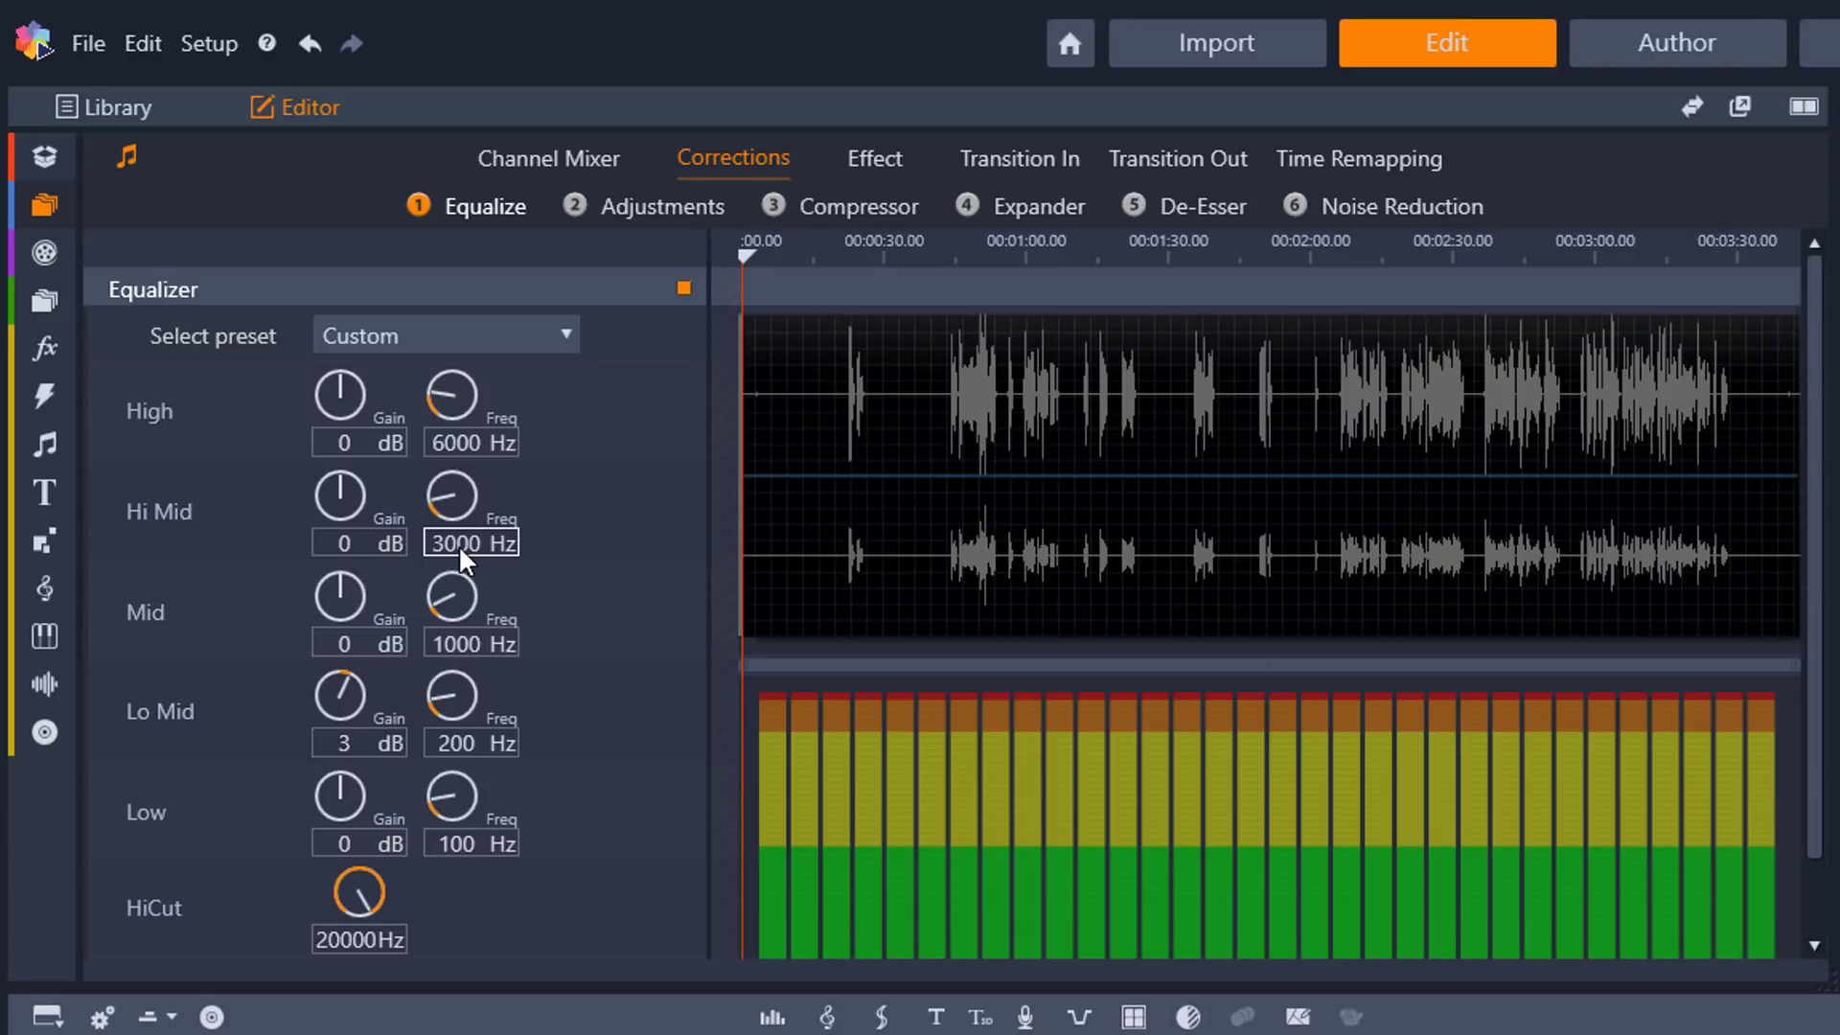
pyautogui.doubleClick(345, 546)
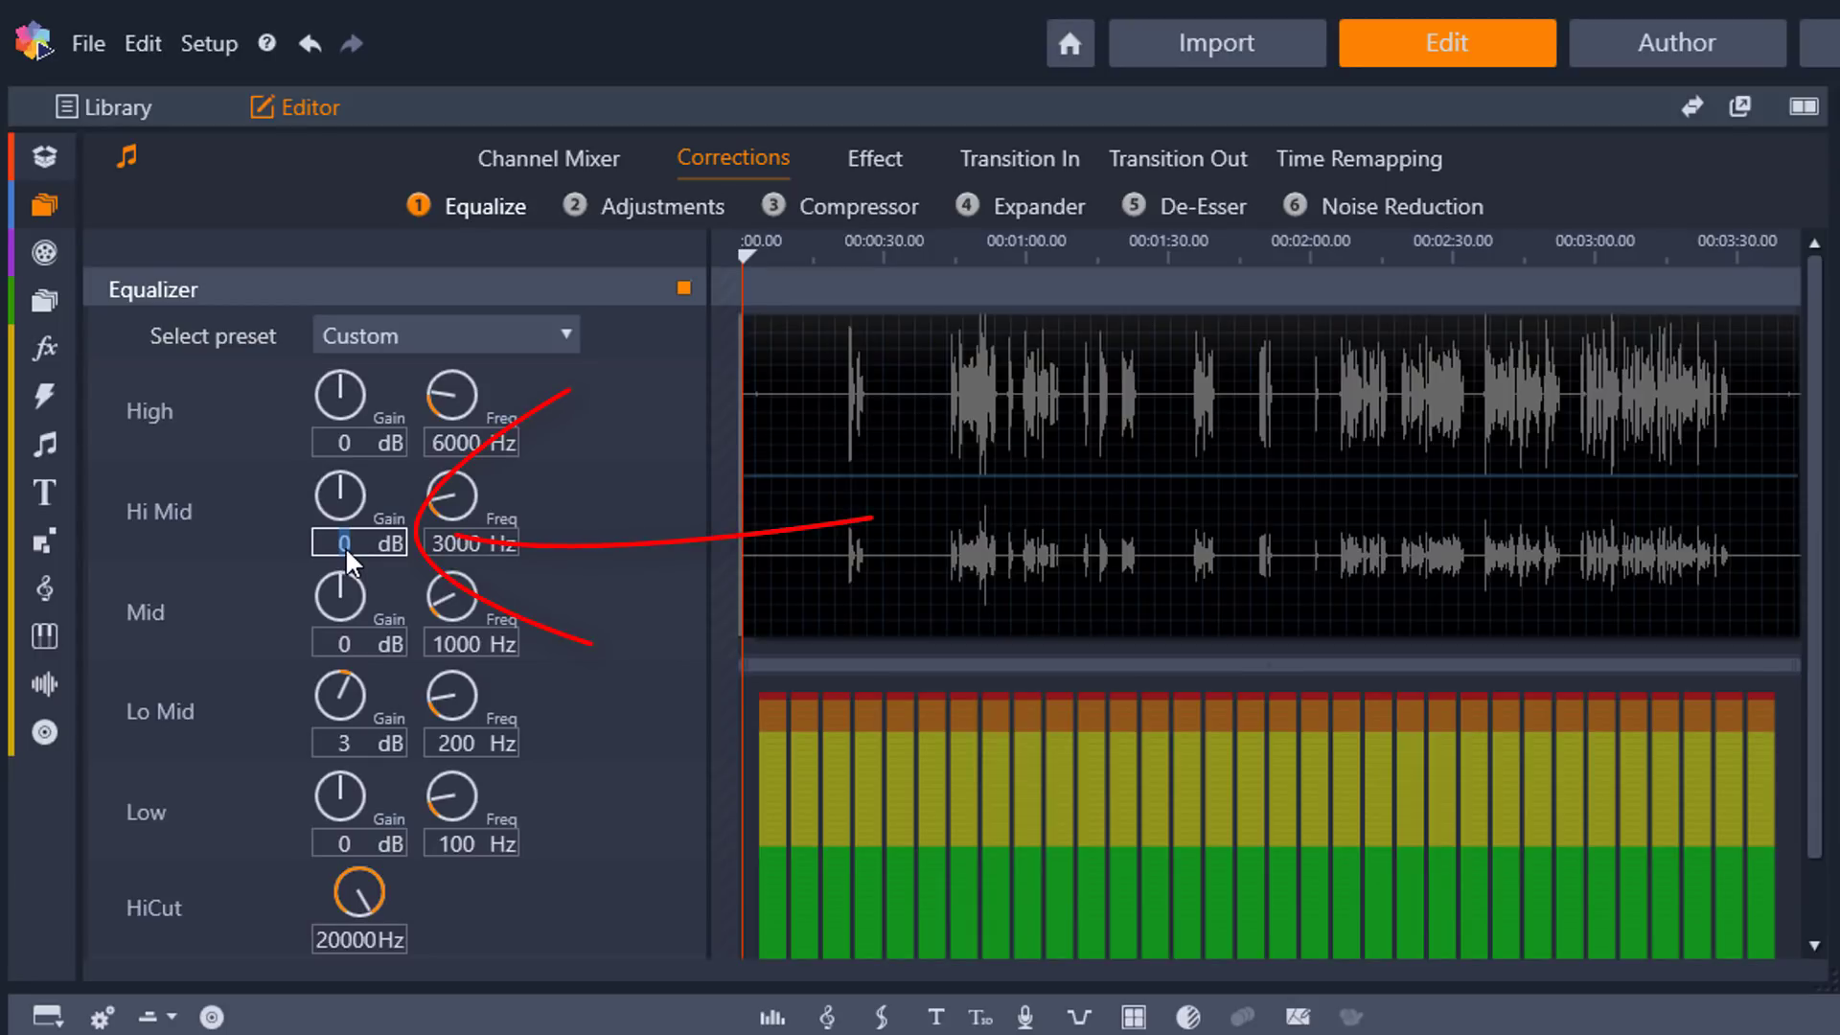
pyautogui.write('4')
pyautogui.press('Return')
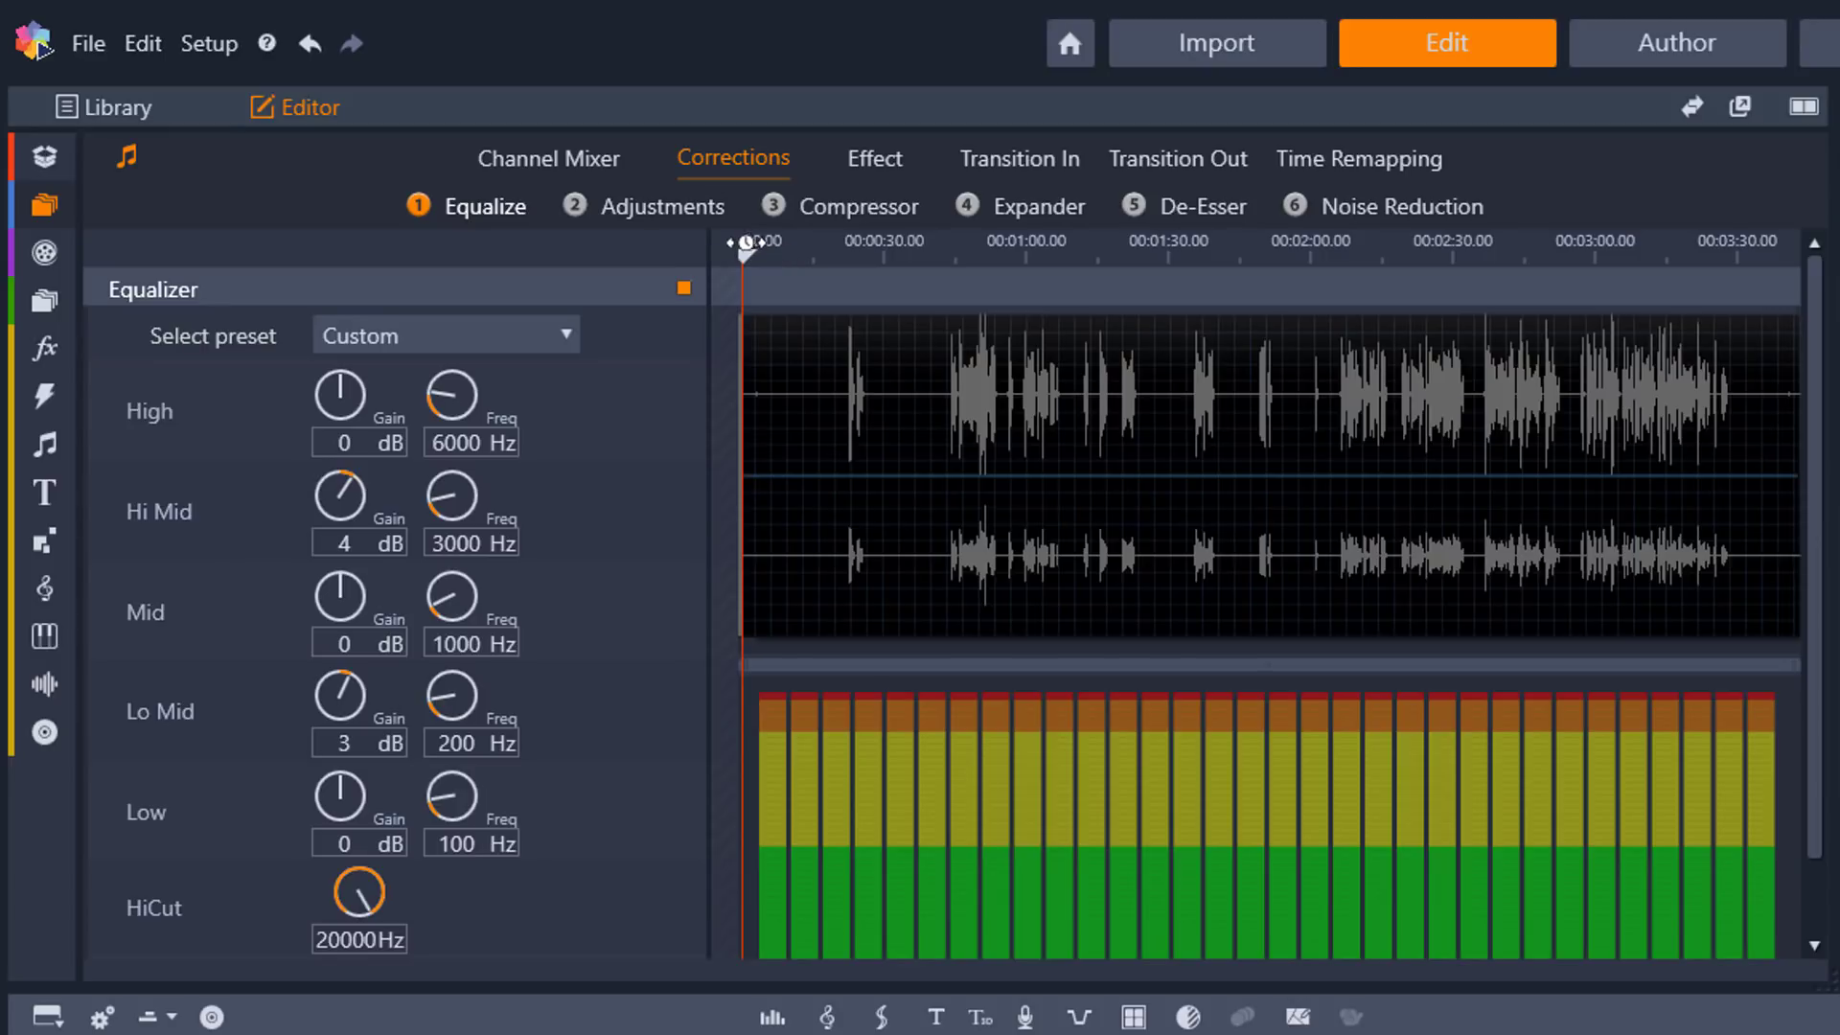
pyautogui.moveTo(743, 257); pyautogui.dragTo(942, 273)
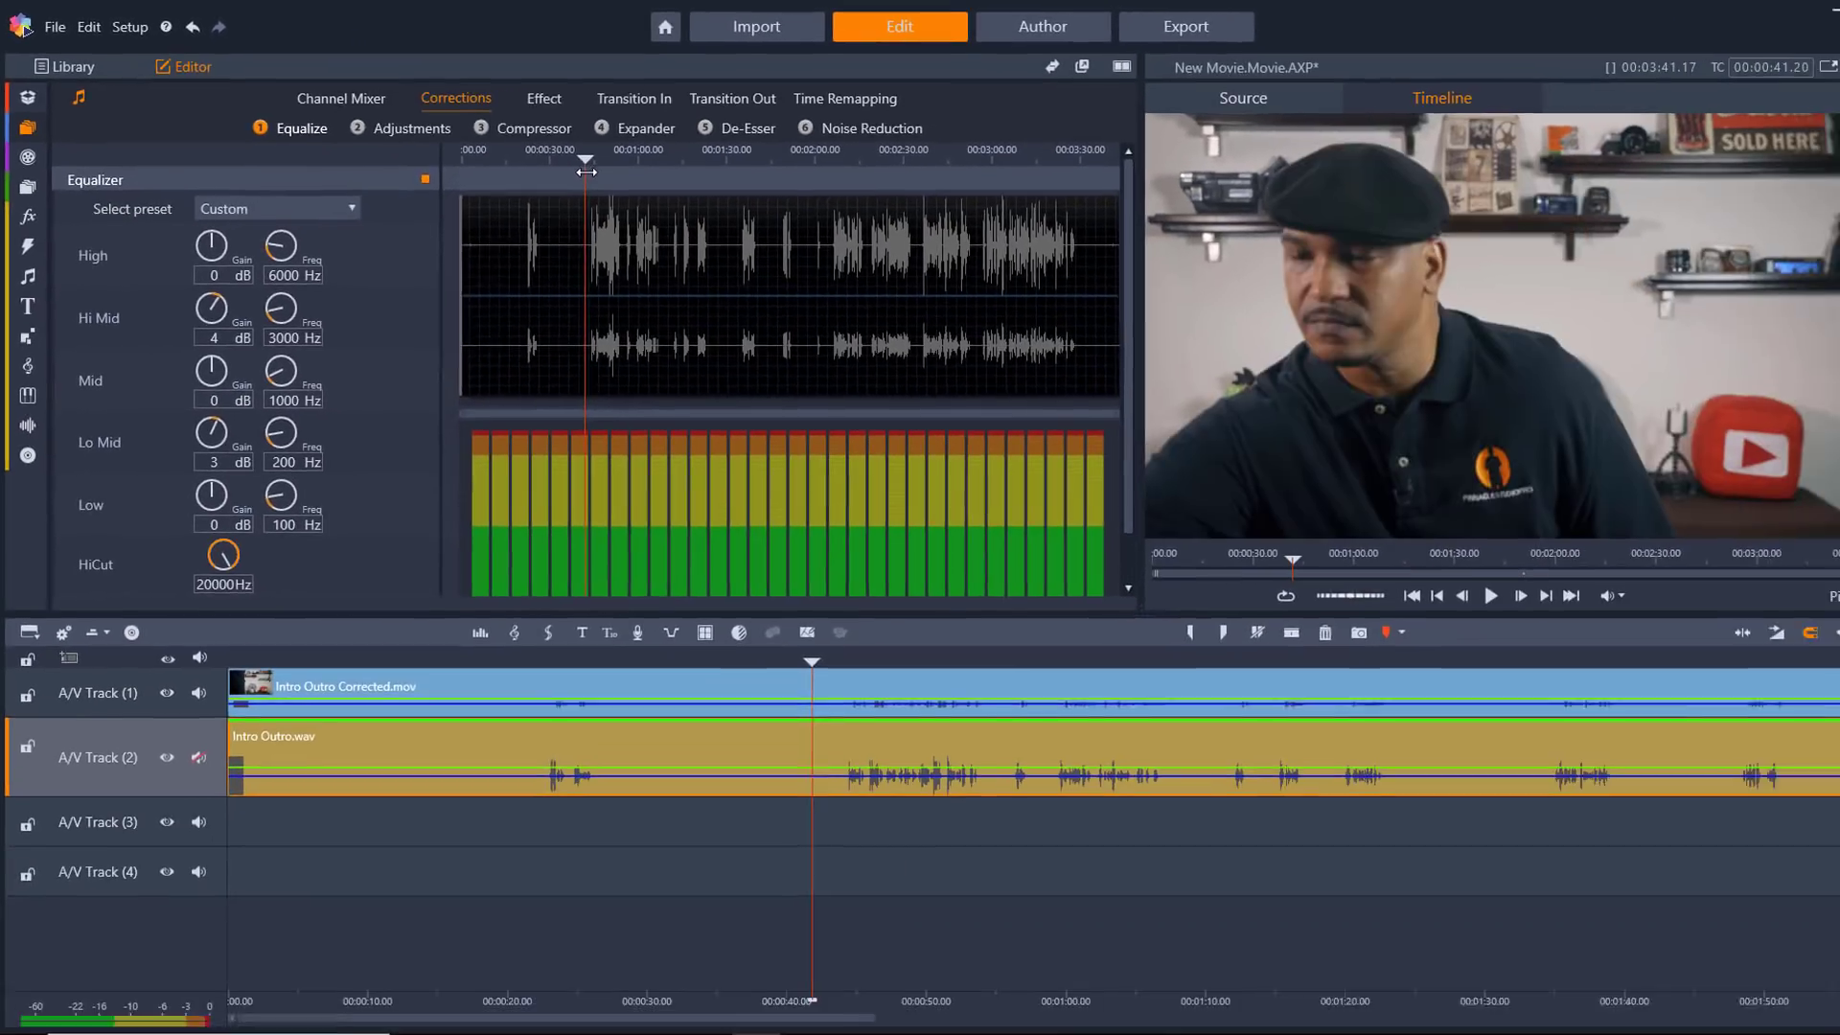
pyautogui.moveTo(586, 171); pyautogui.dragTo(591, 177)
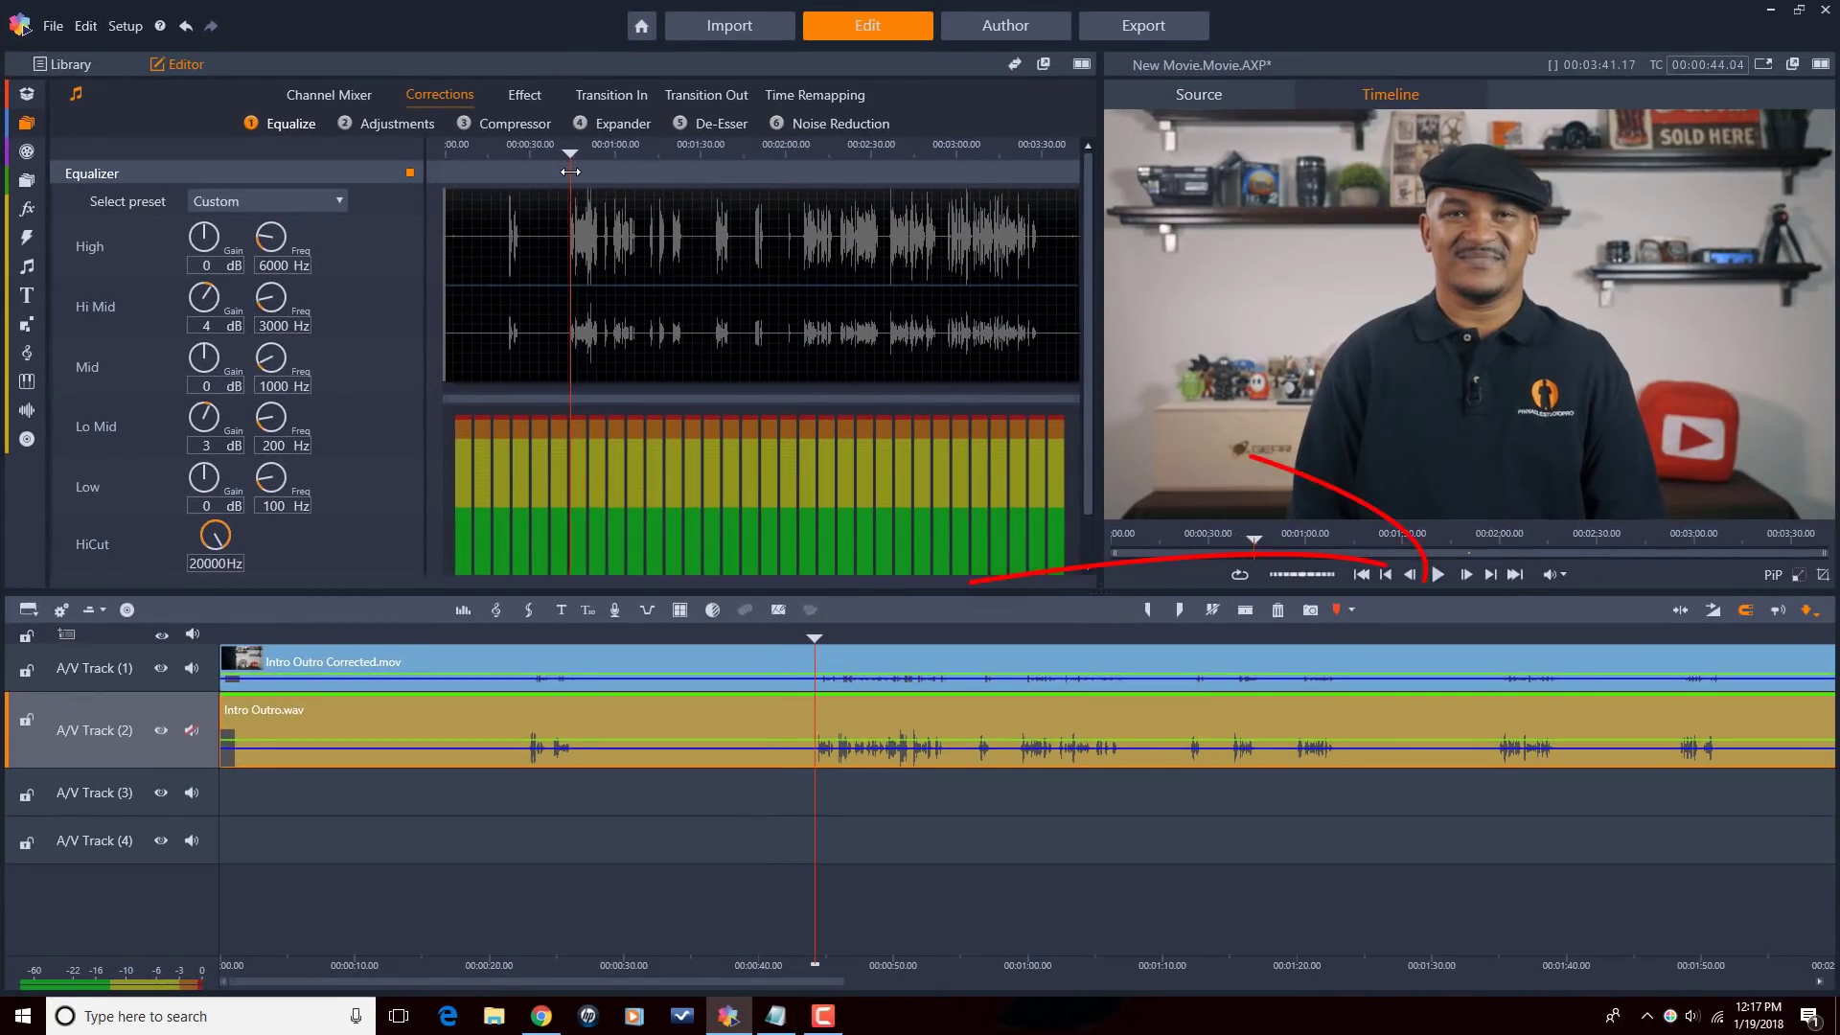
pyautogui.click(1437, 574)
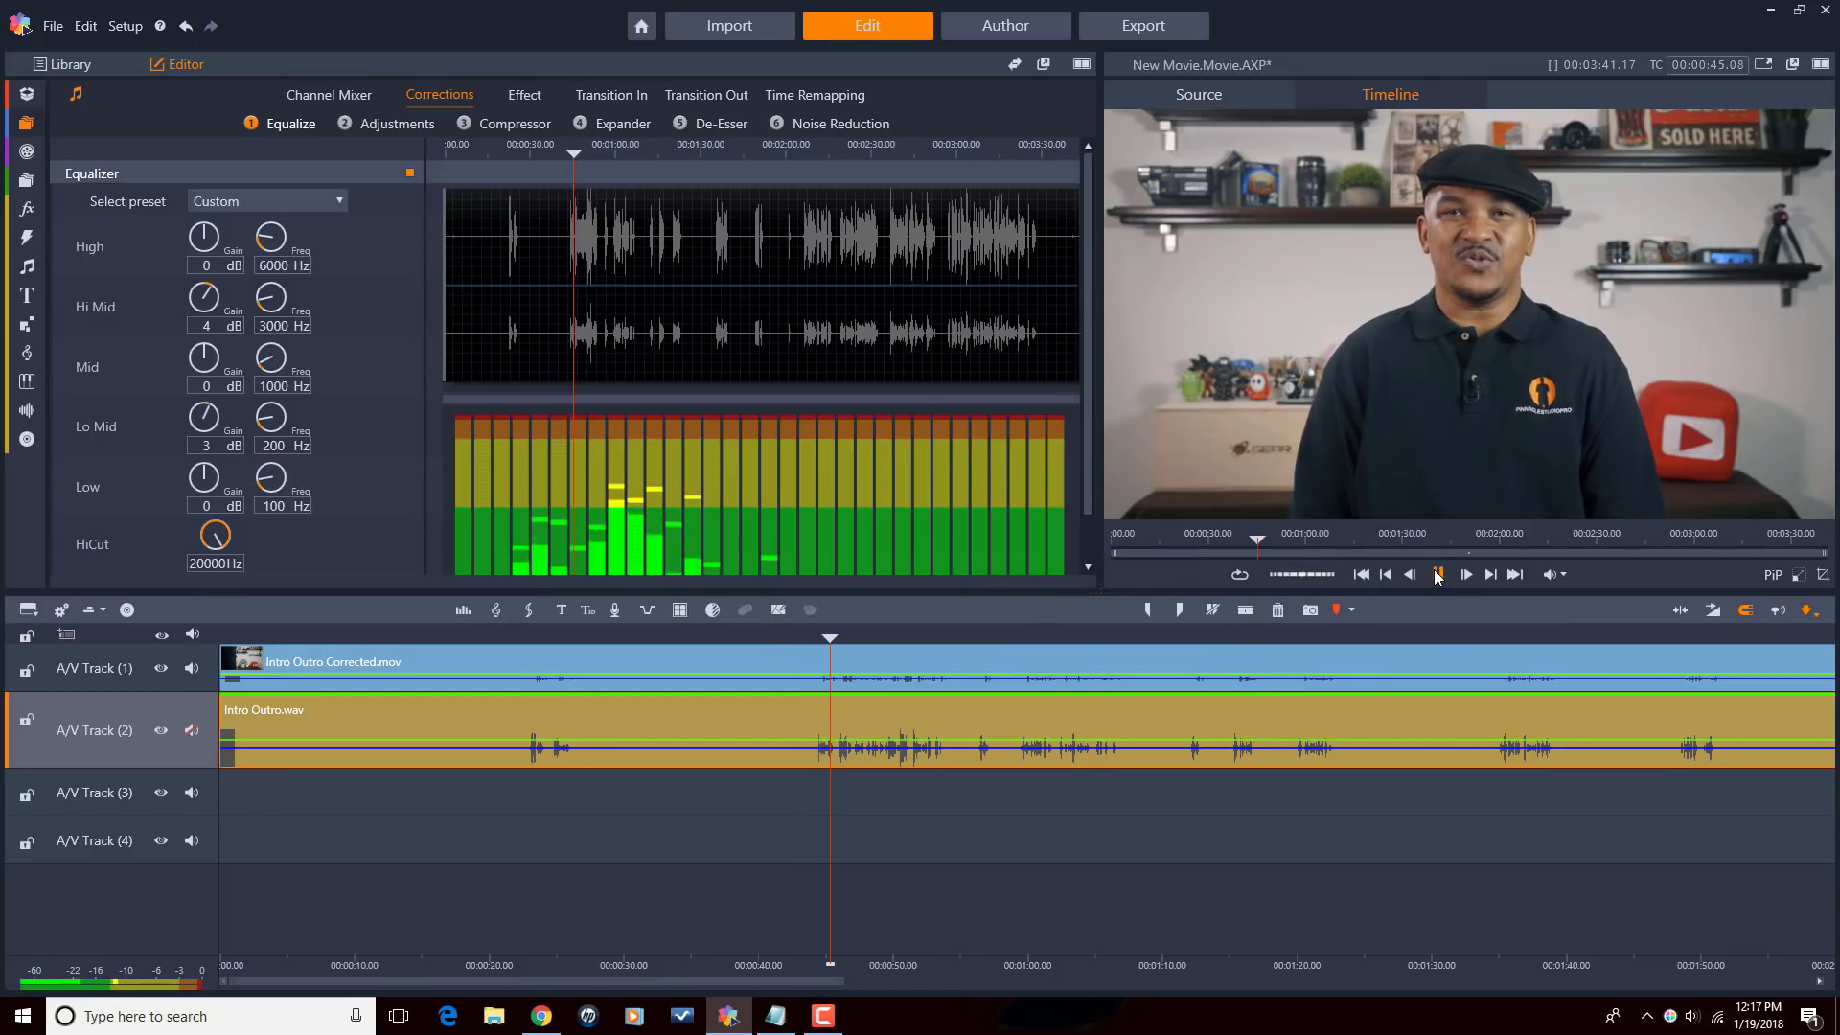
pyautogui.click(1438, 575)
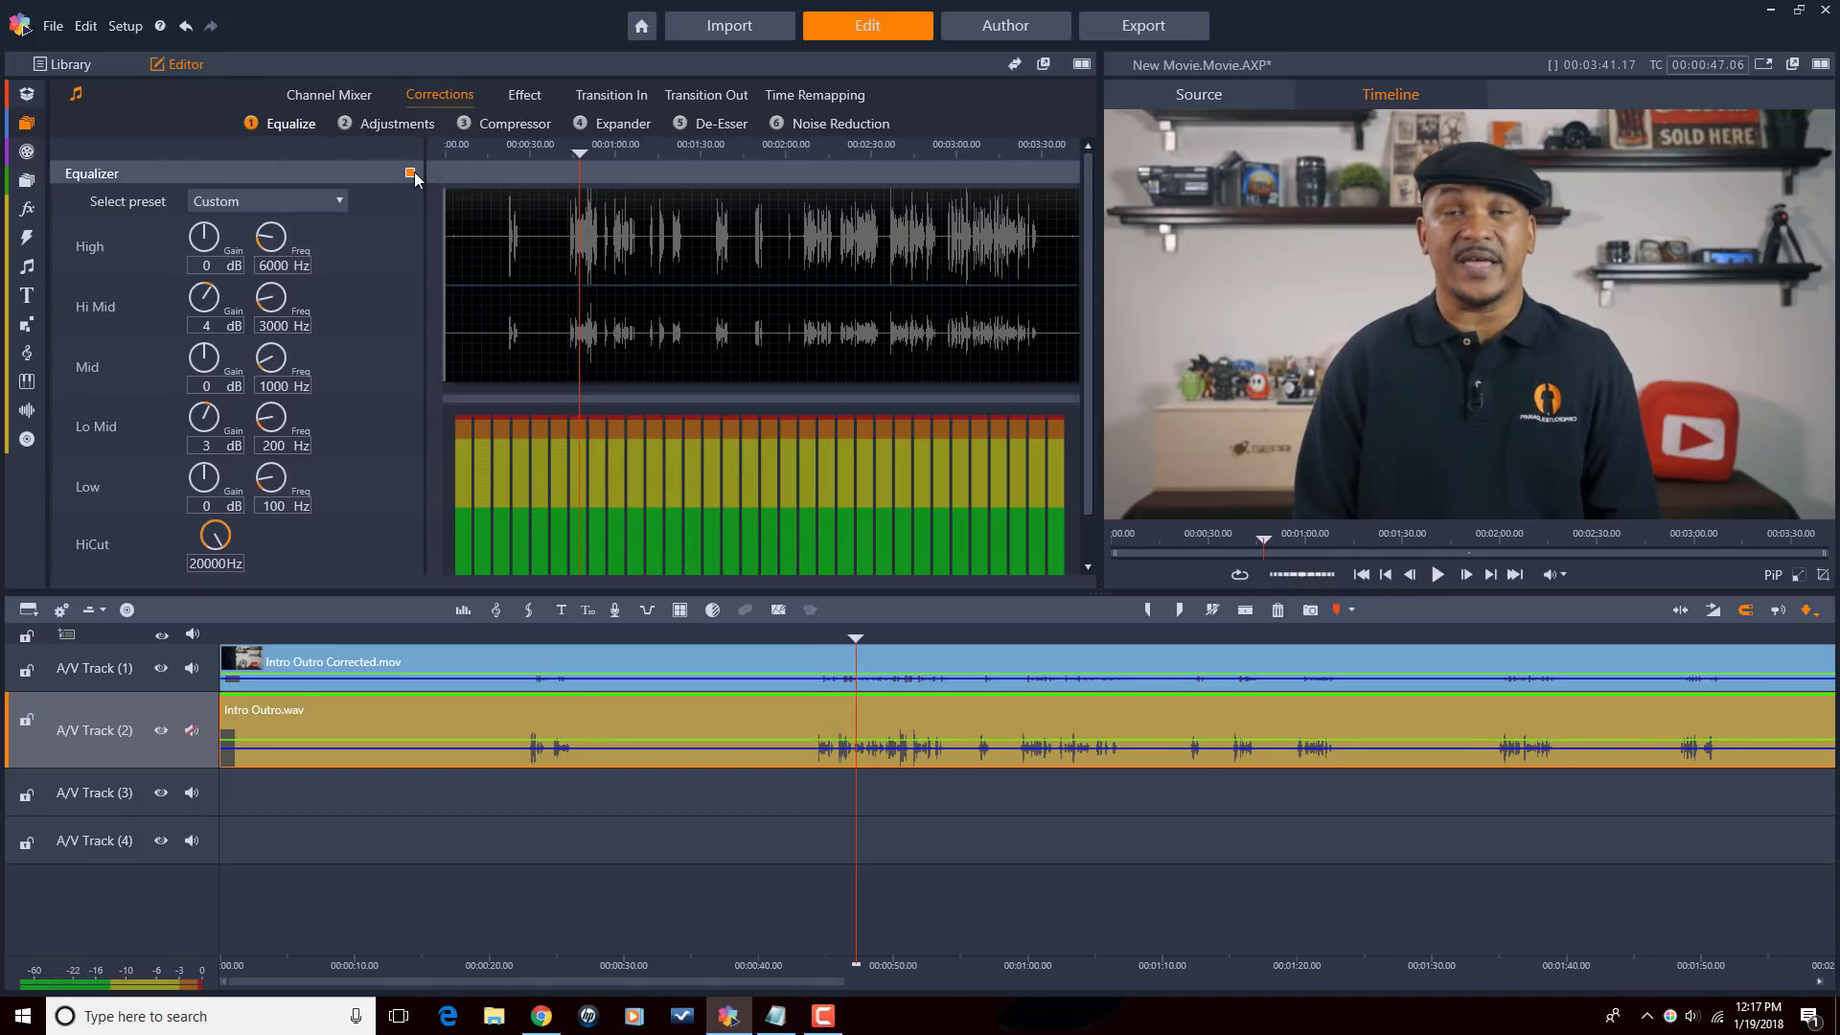
pyautogui.click(410, 174)
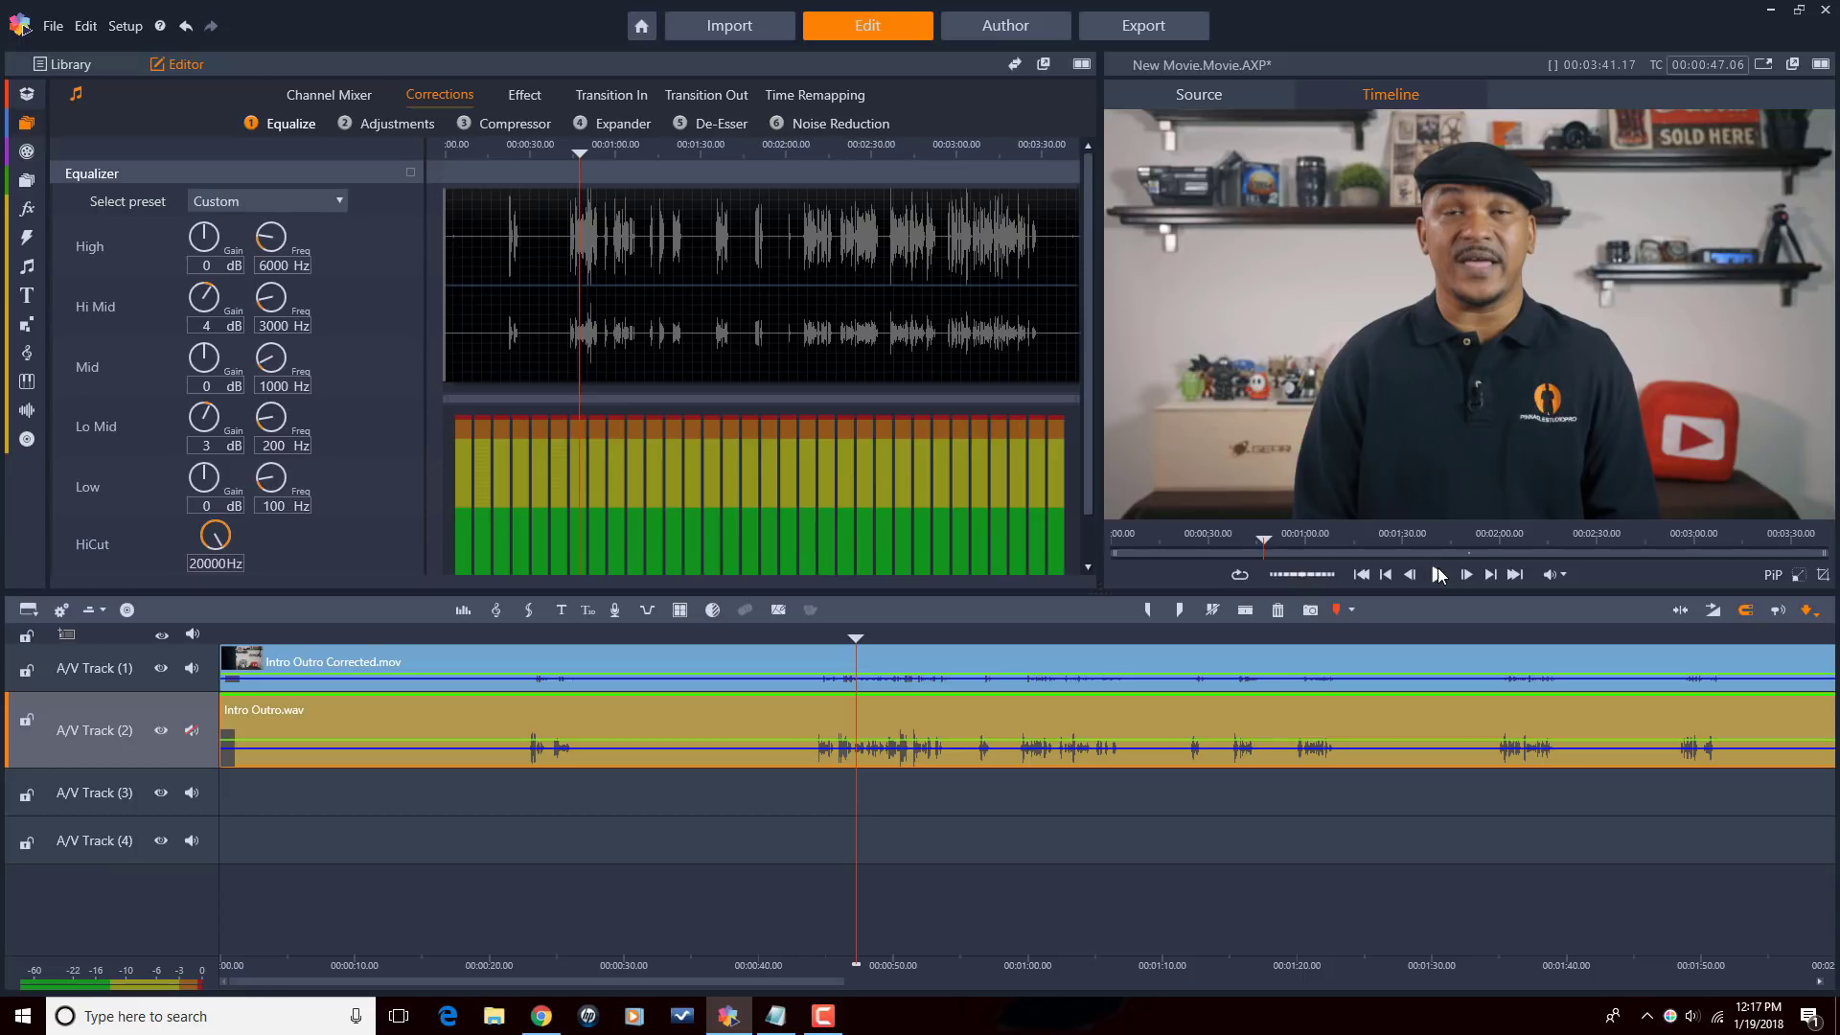
pyautogui.click(1438, 575)
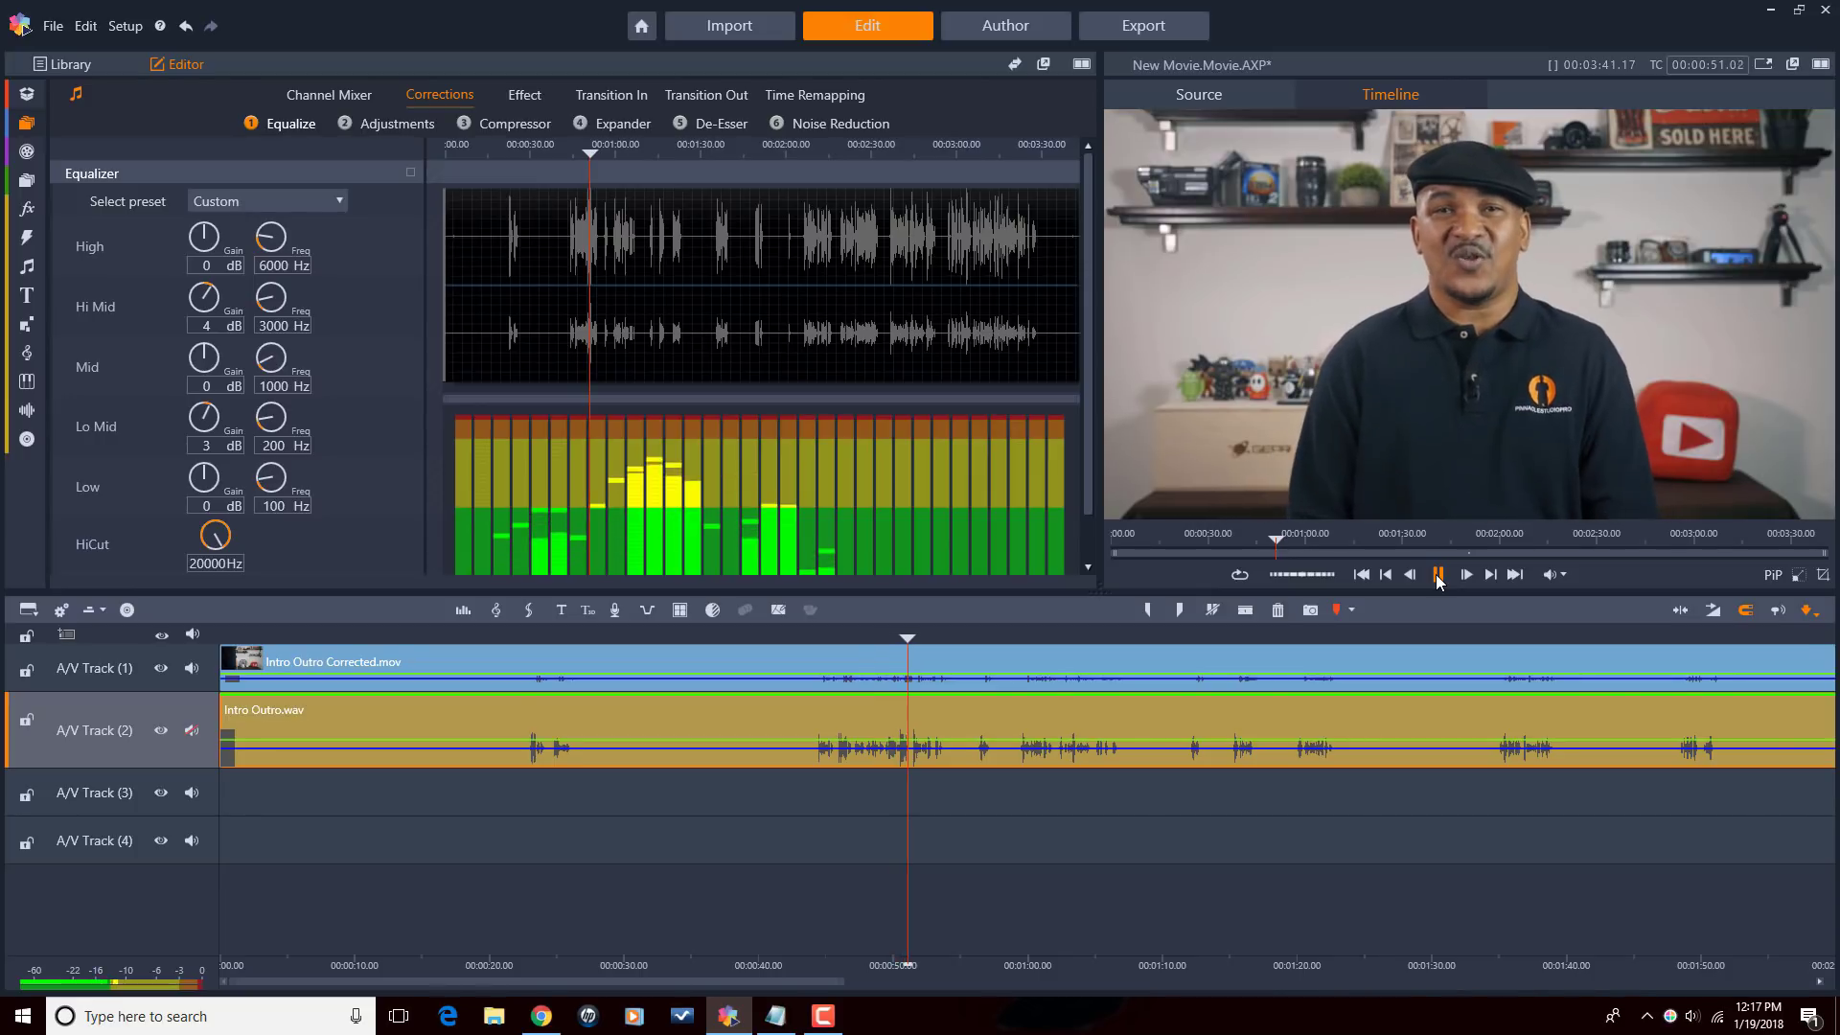
pyautogui.click(1438, 575)
pyautogui.click(411, 173)
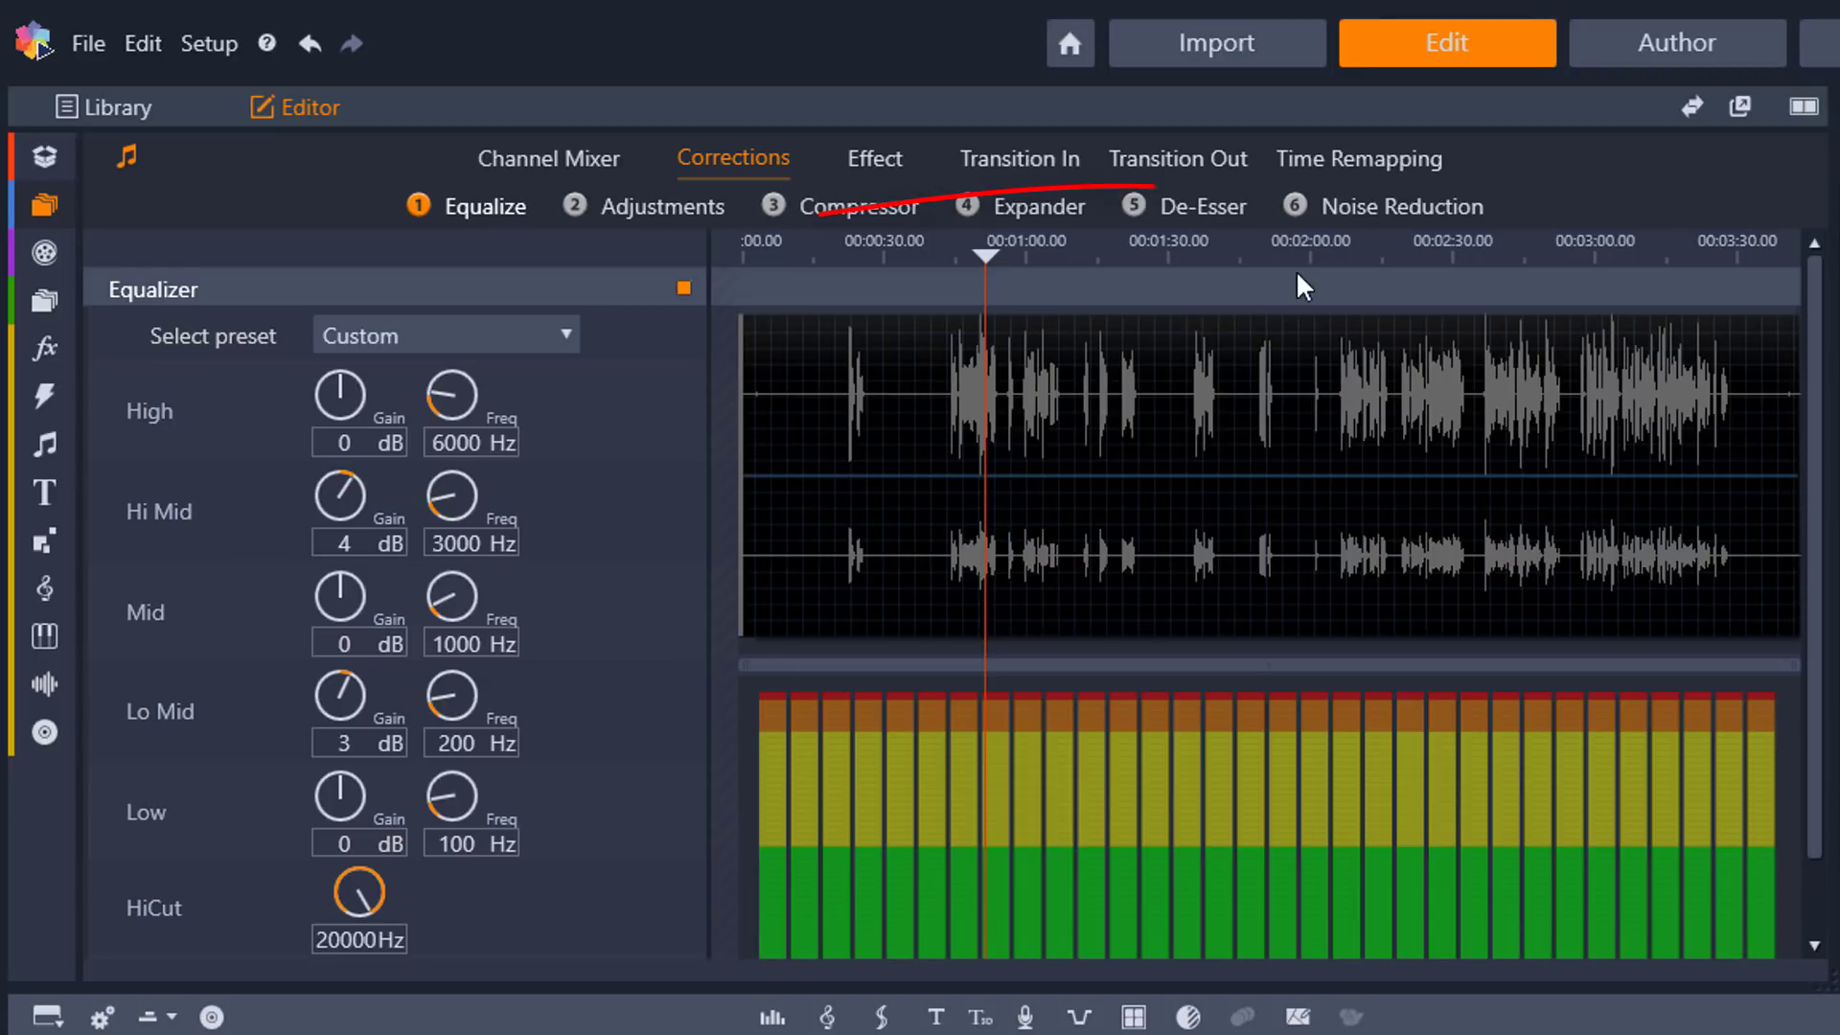
# Step: In Noise Reduction, choose No Preset, set Level to 0.05 and untick AutoAdapt
pyautogui.click(1374, 205)
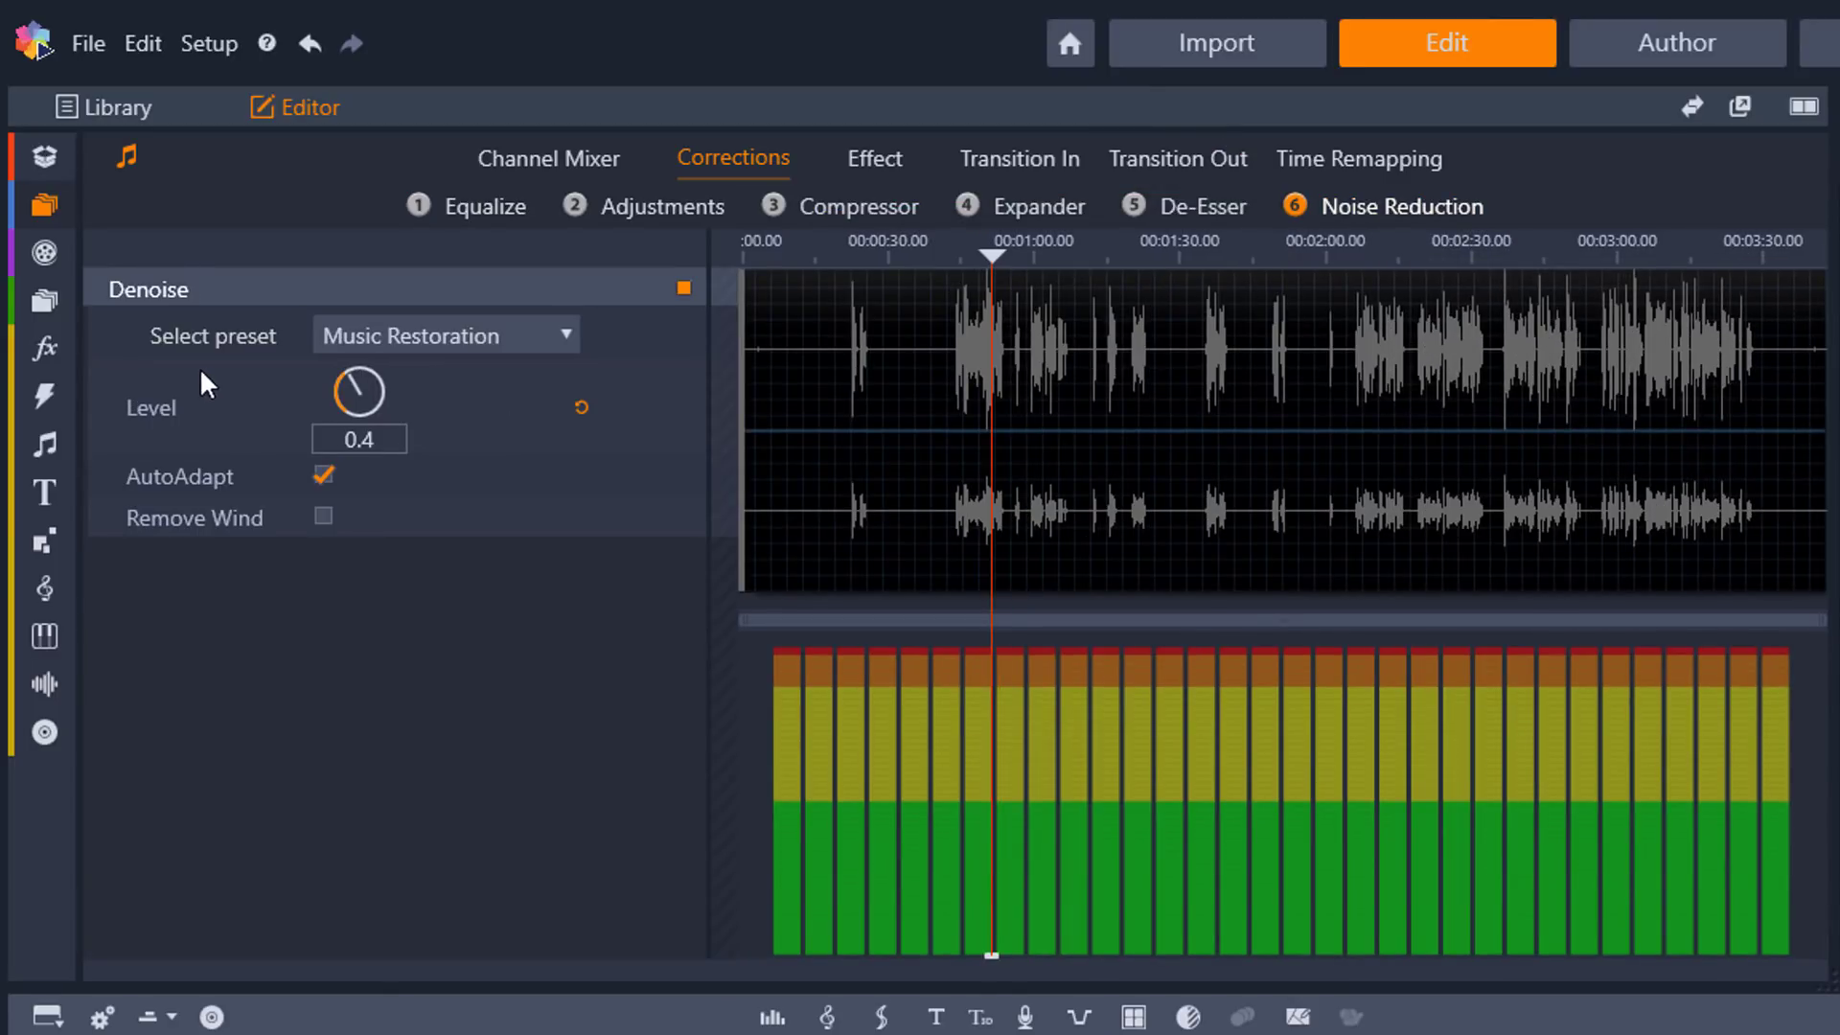
pyautogui.click(564, 343)
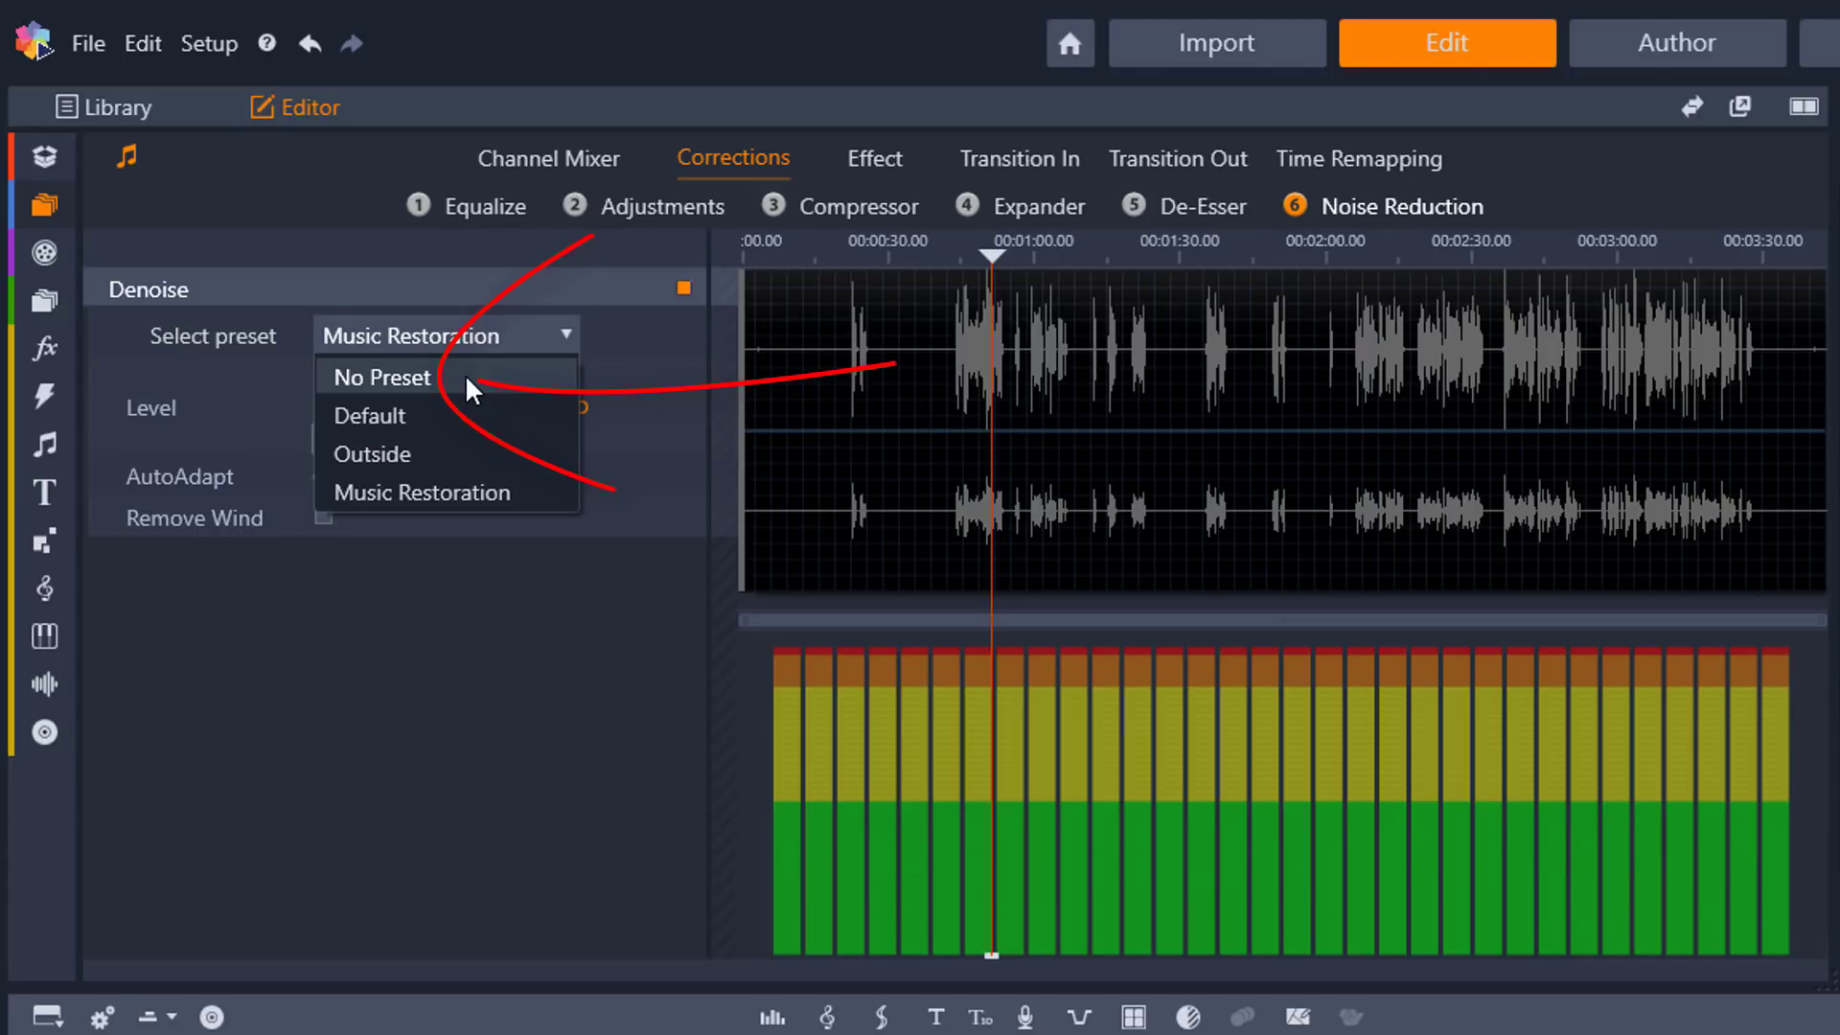
pyautogui.click(468, 379)
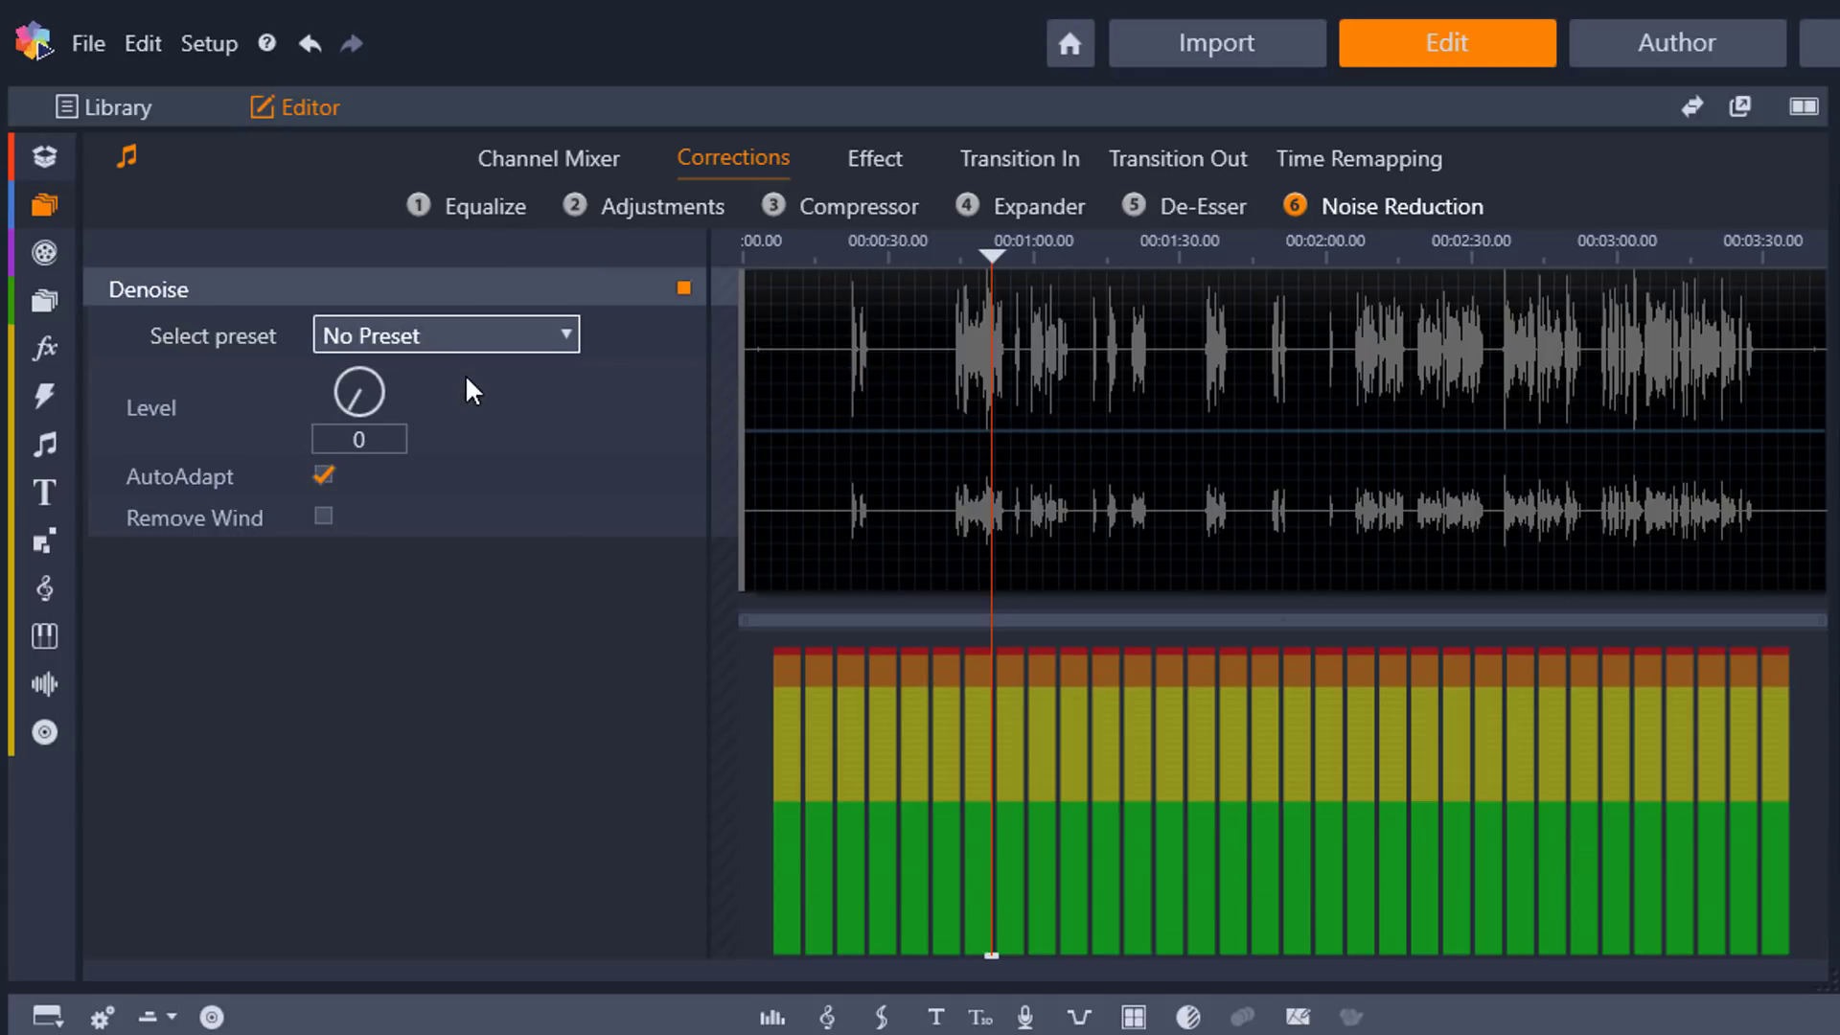
pyautogui.click(381, 441)
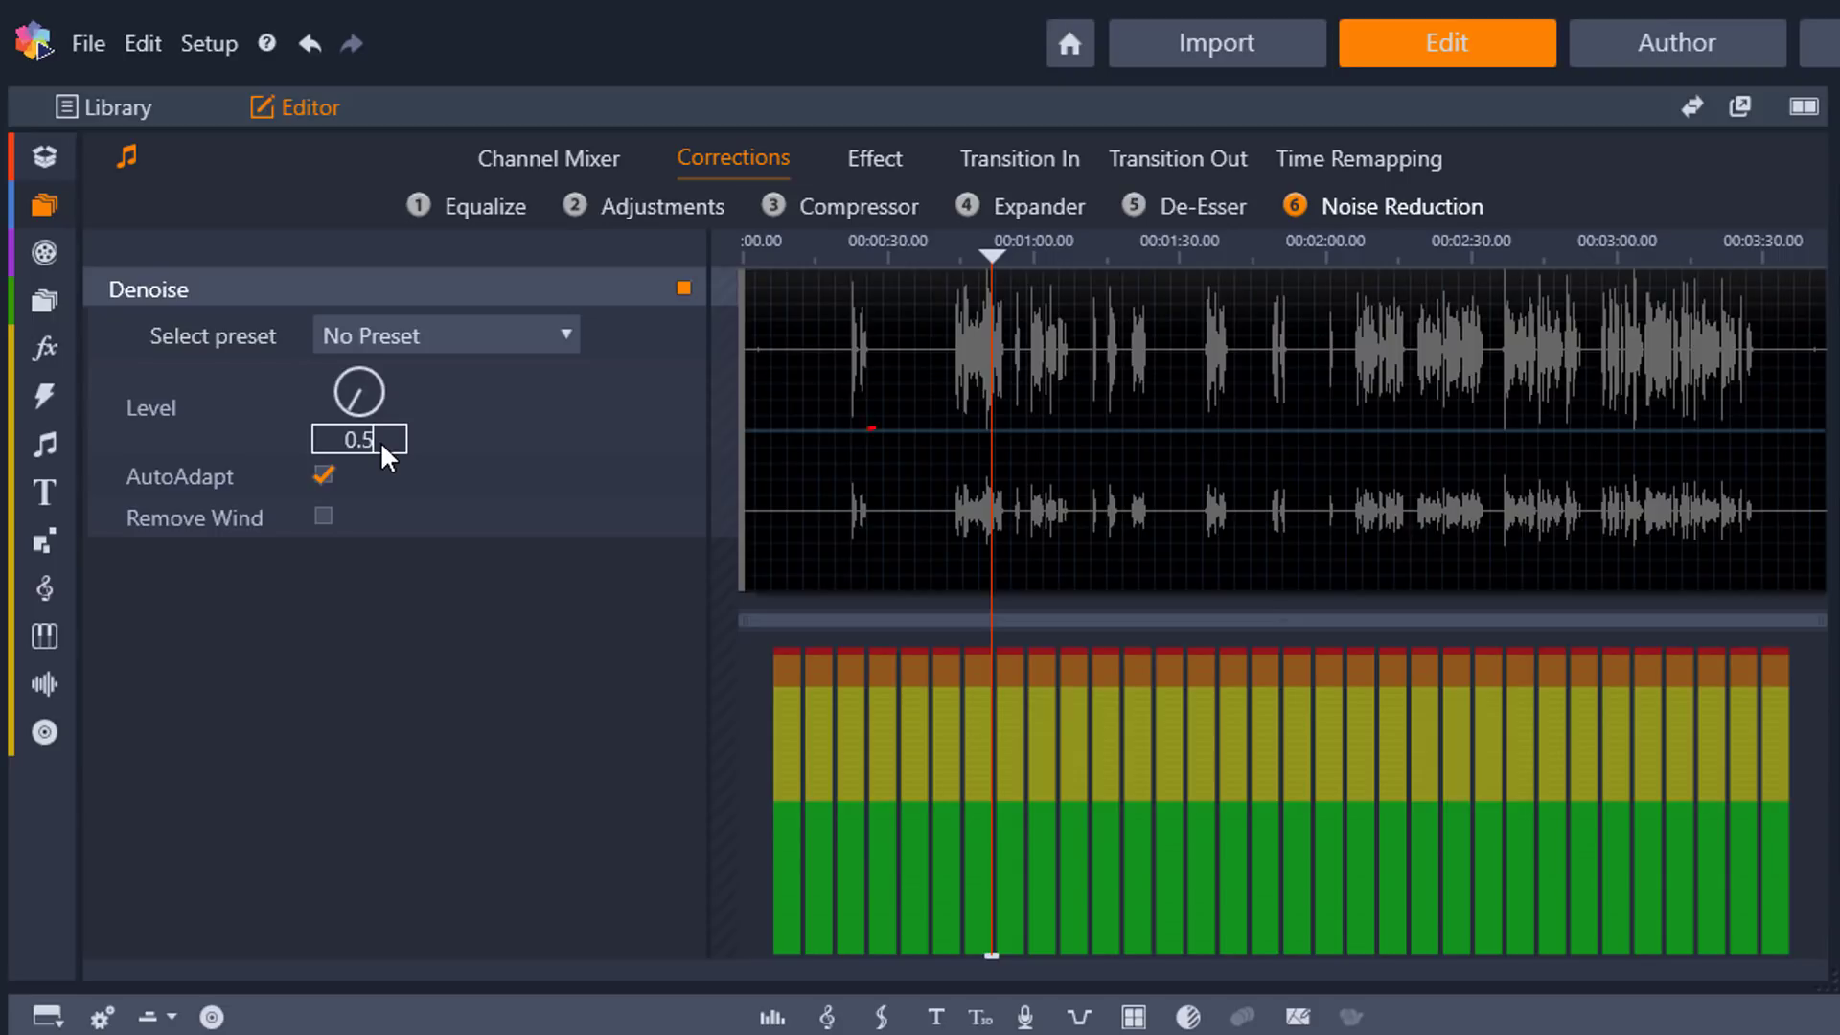
pyautogui.press('BackSpace')
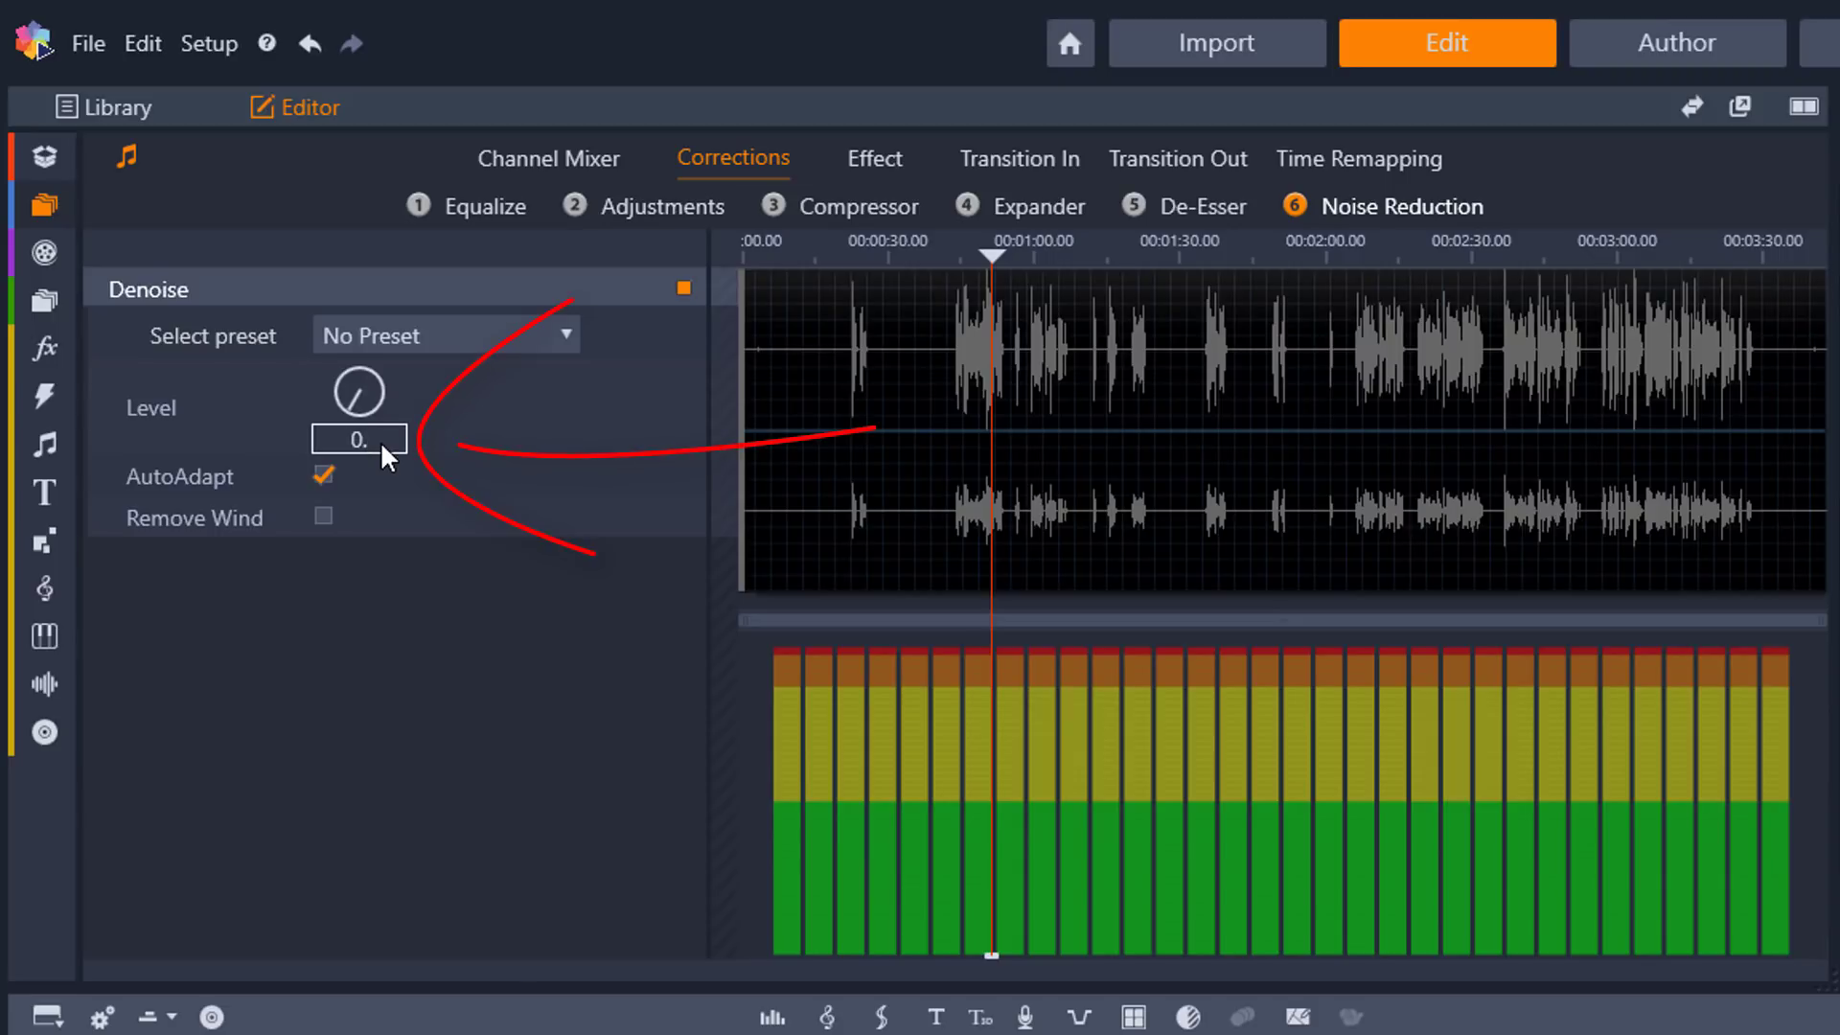
pyautogui.press('Return')
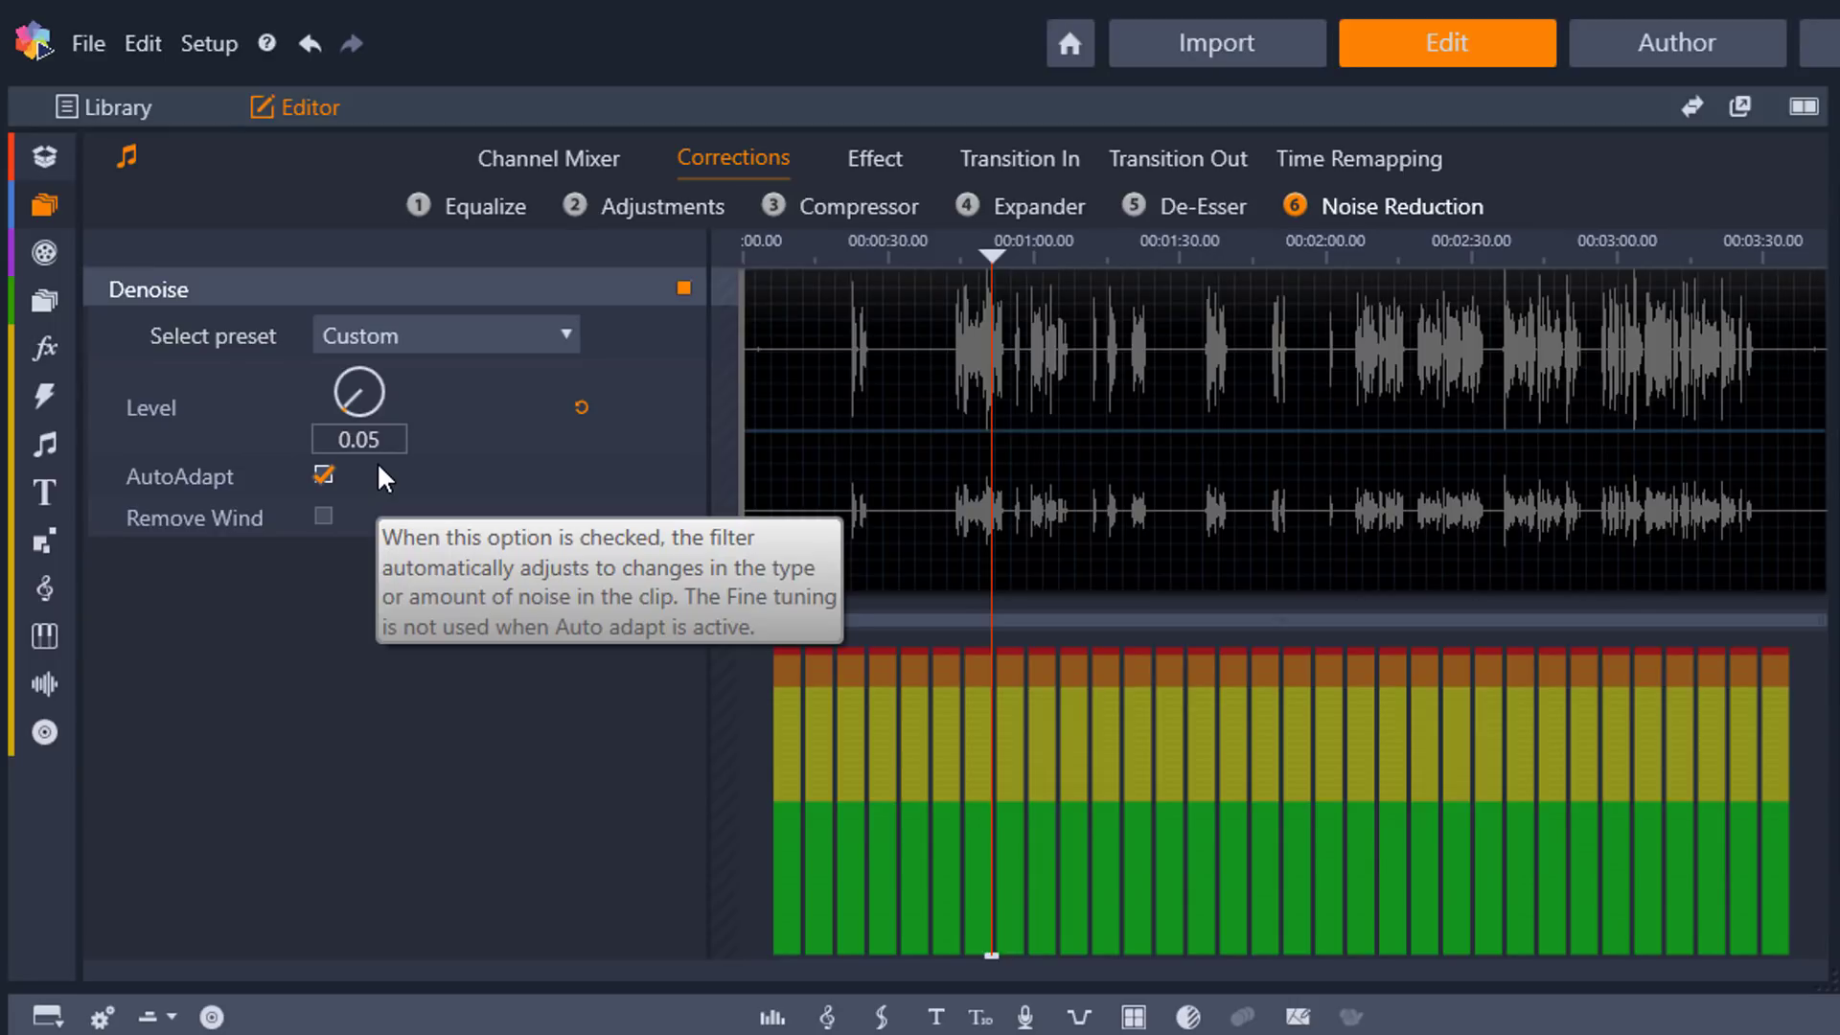
pyautogui.click(324, 476)
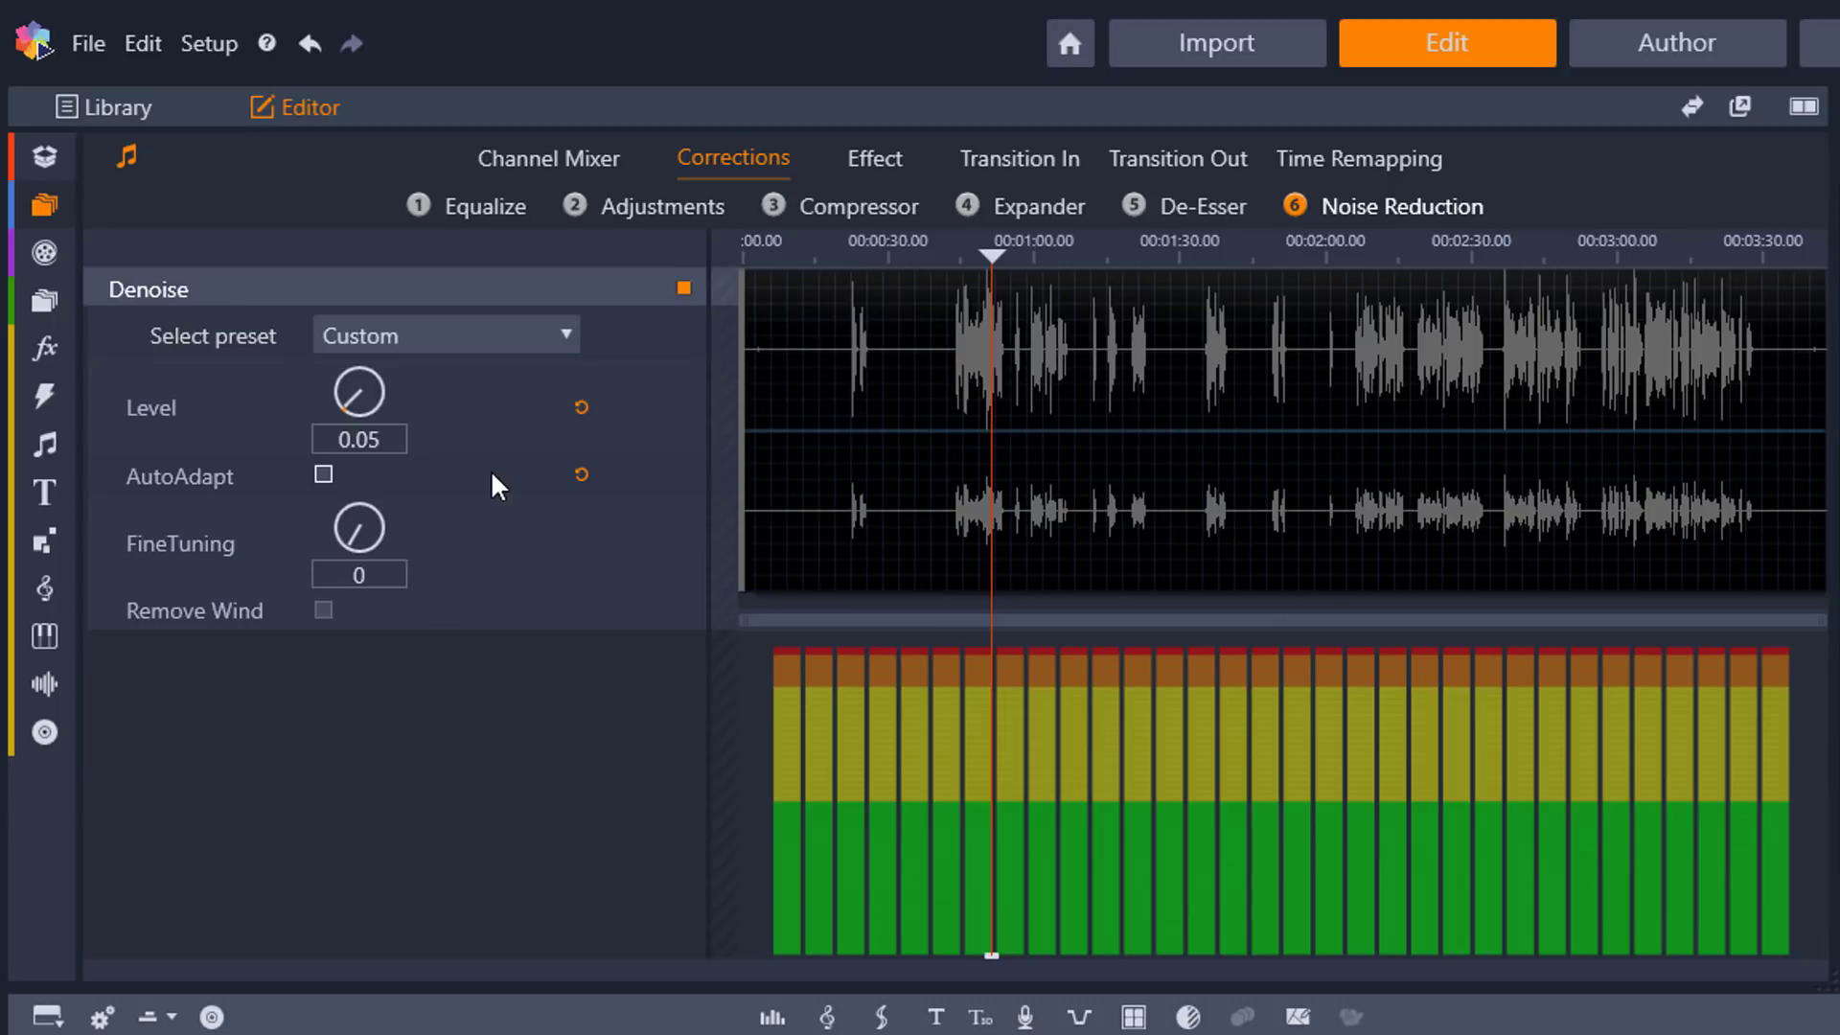
# Step: Enter 0.05 as the Noise Reduction FineTuning value
pyautogui.moveTo(488, 470)
pyautogui.click(377, 578)
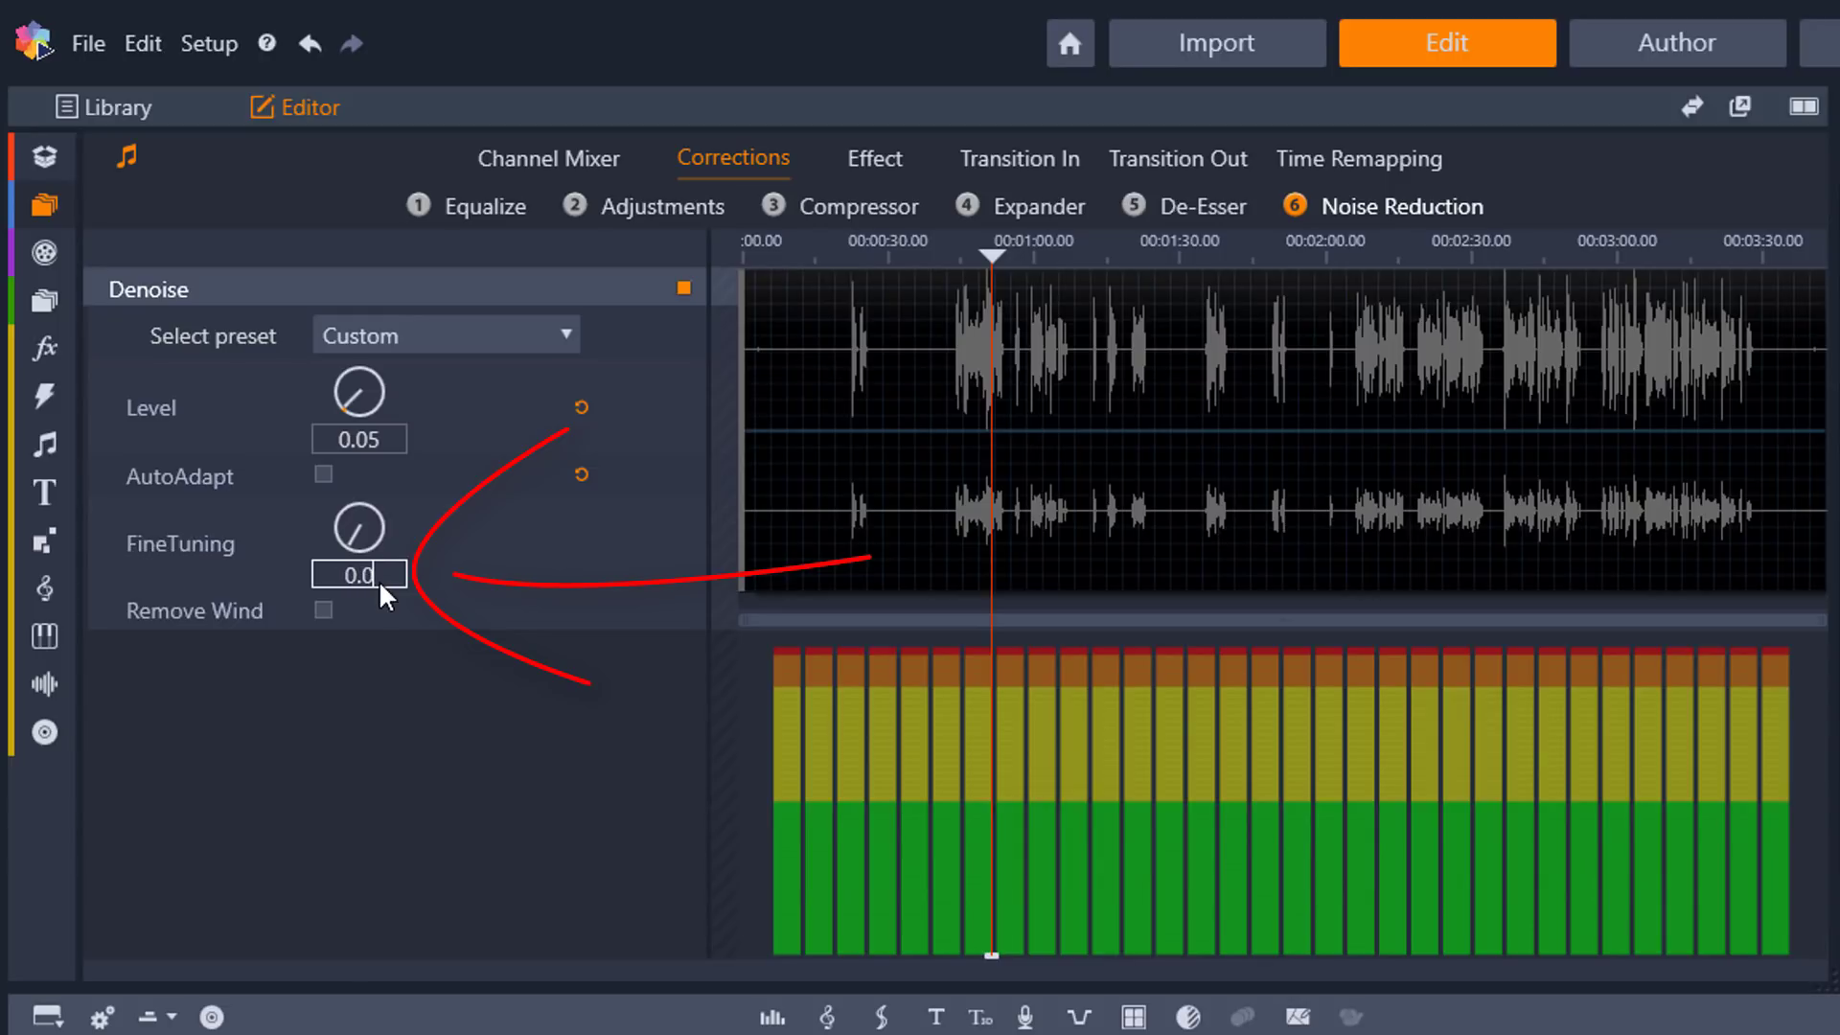
pyautogui.press('Return')
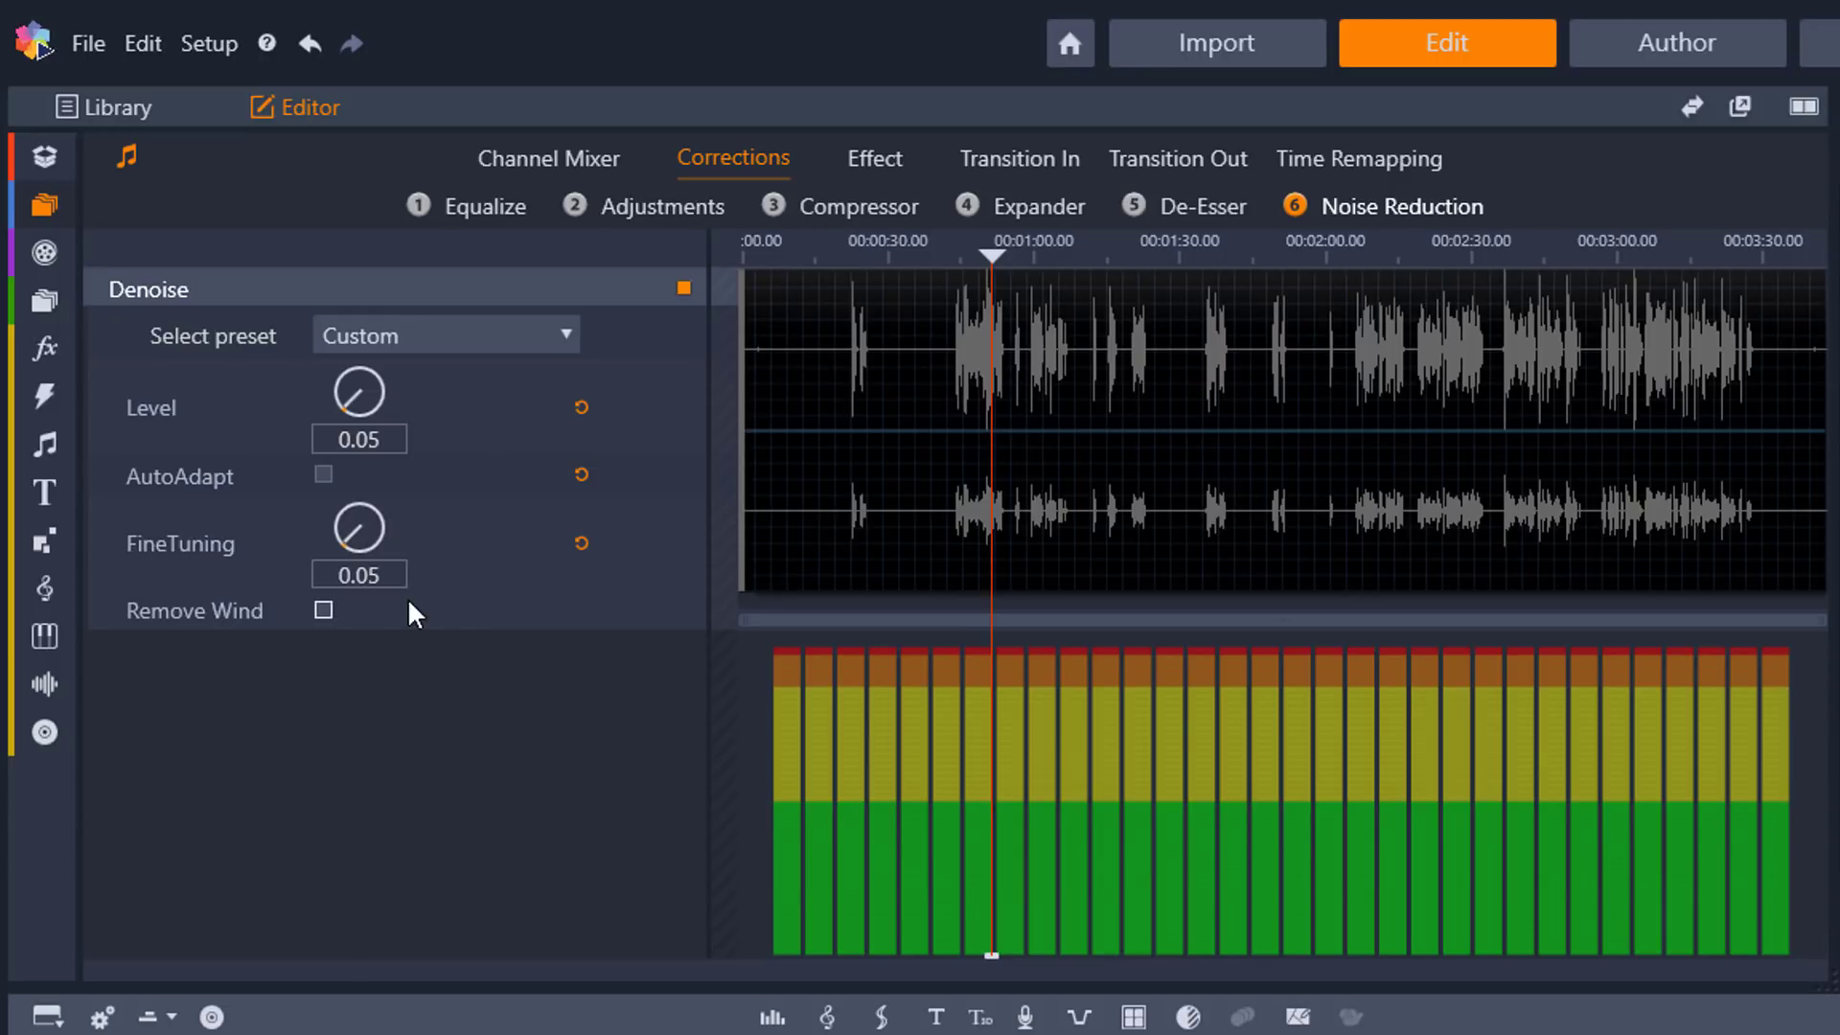
pyautogui.moveTo(464, 614)
pyautogui.moveTo(425, 428)
pyautogui.moveTo(524, 506)
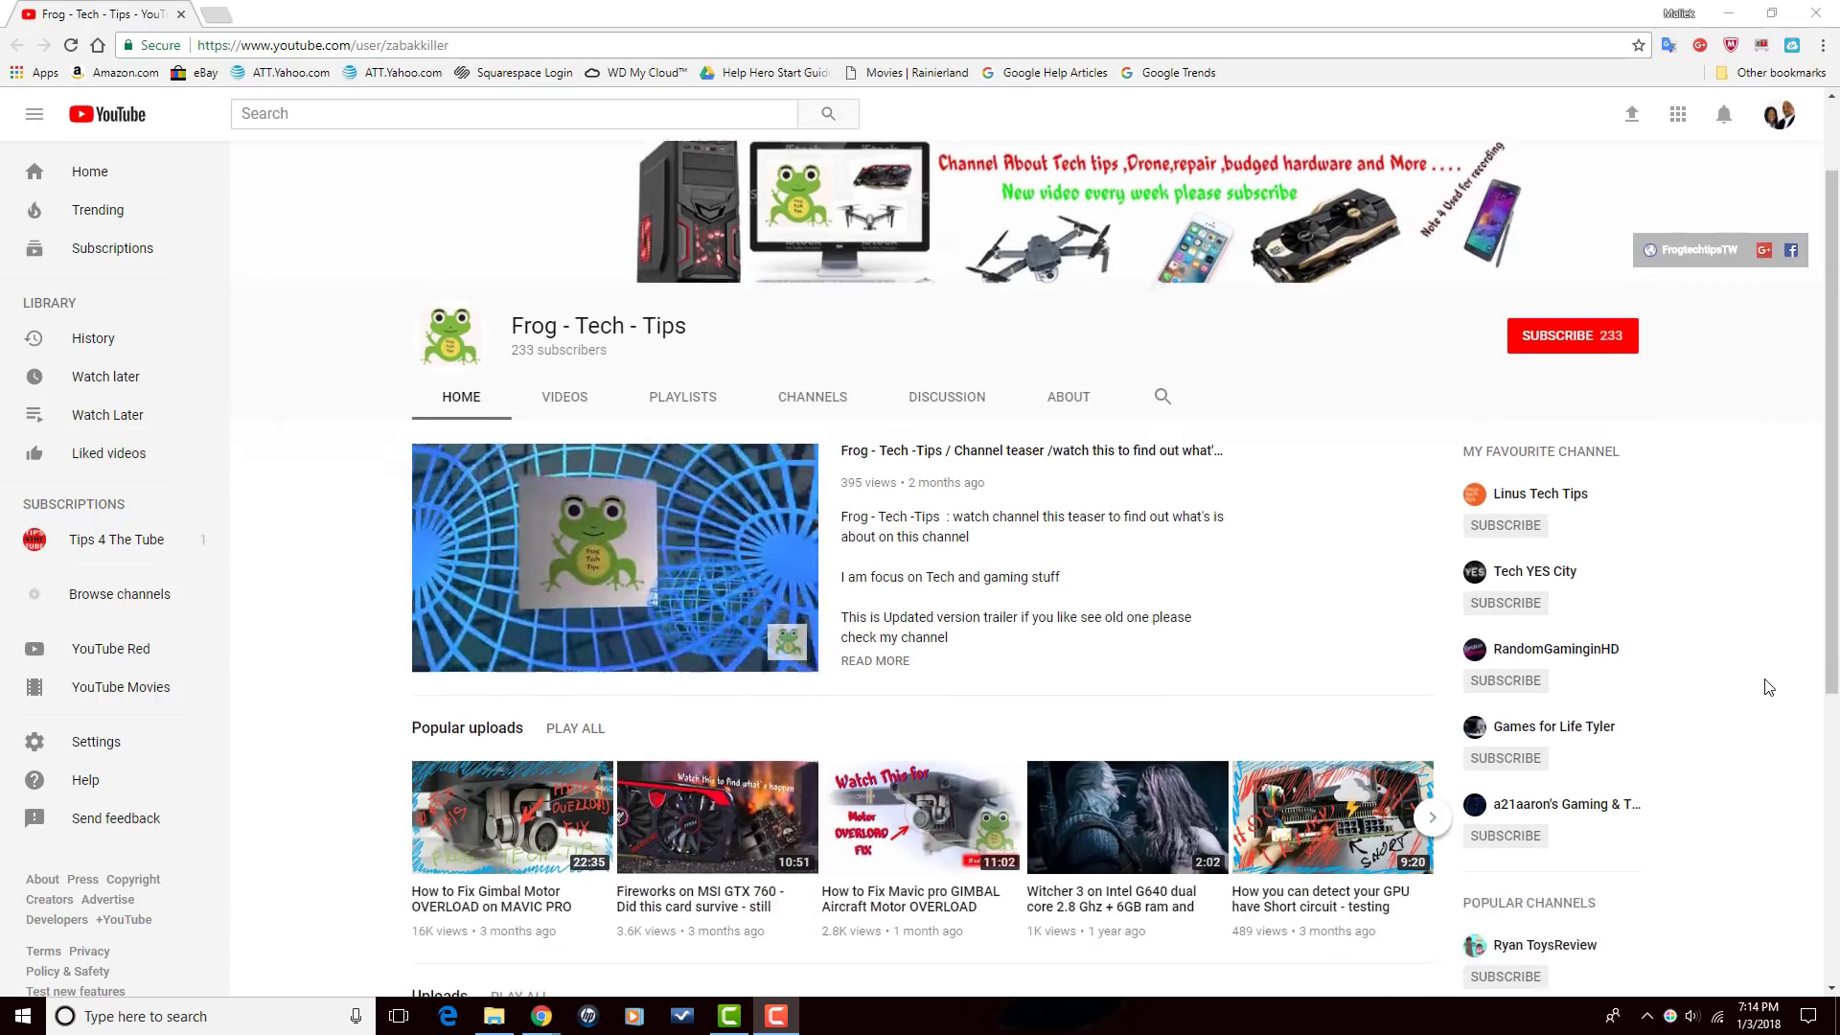
# Step: Browse the Frog - Tech - Tips home page, then show its VIDEOS grid of uploads
pyautogui.scroll(-6, 1768, 687)
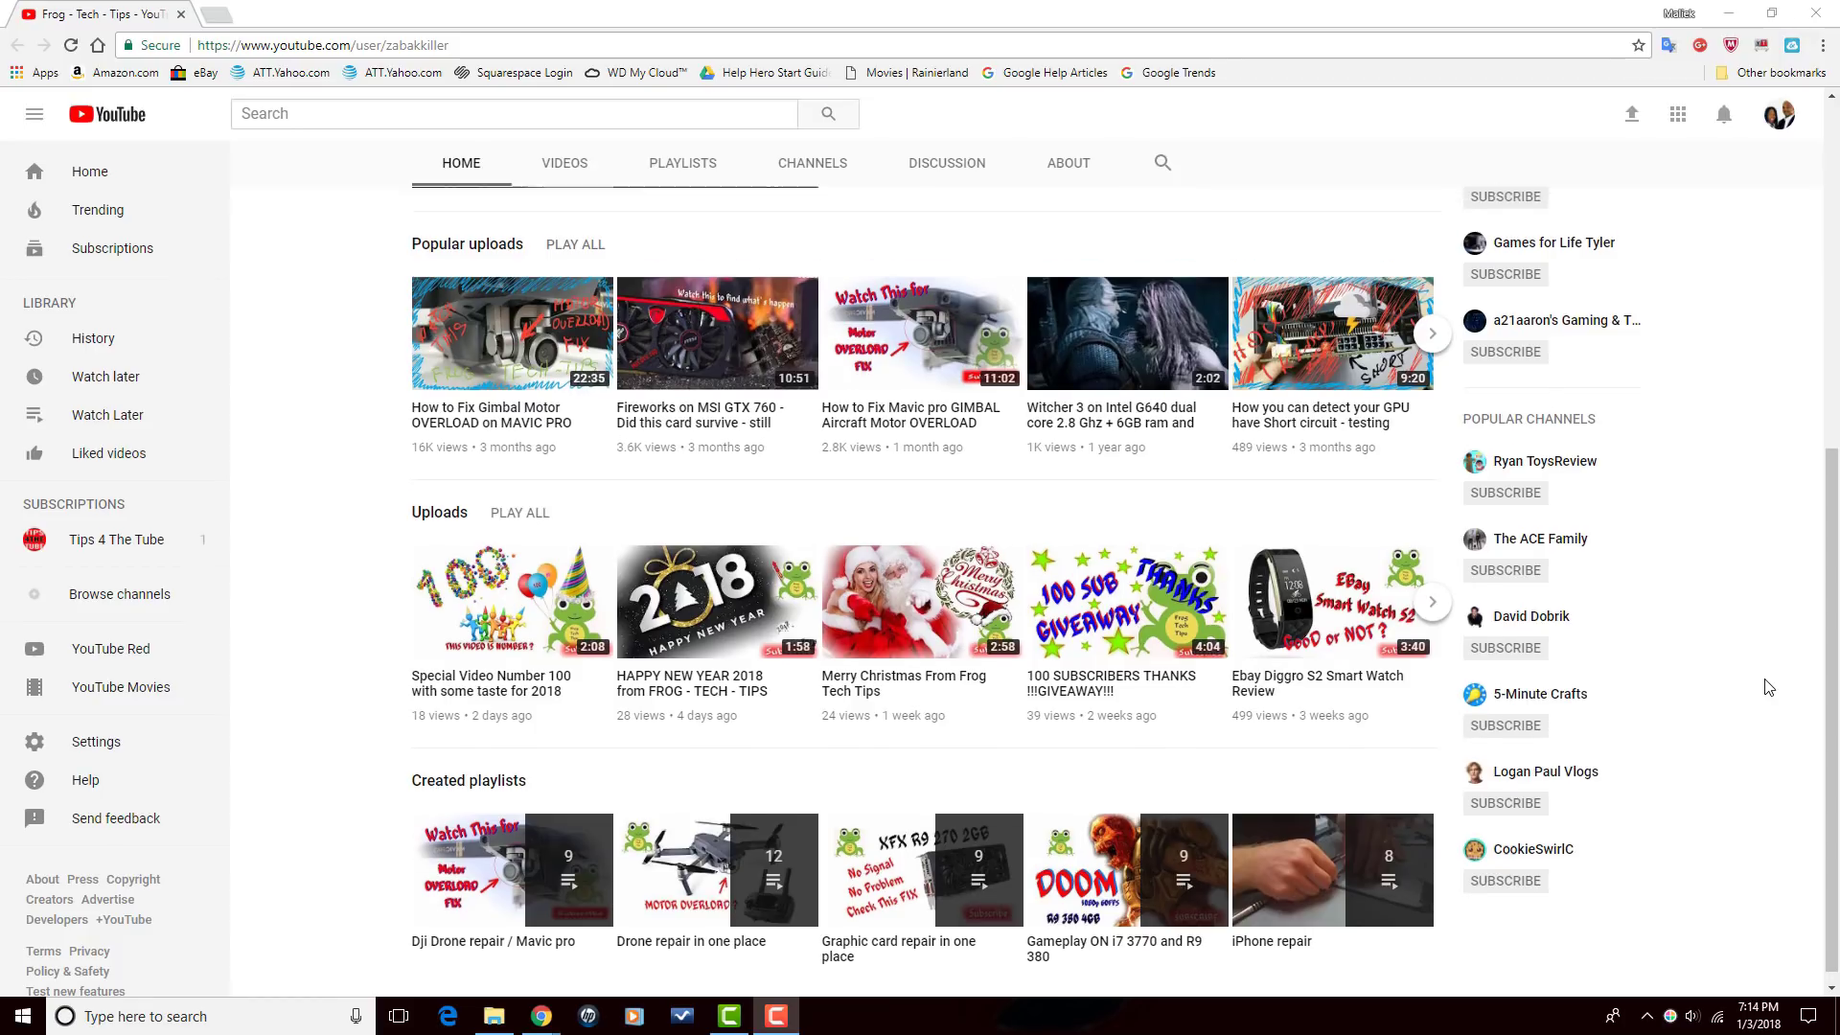
pyautogui.scroll(6, 1768, 687)
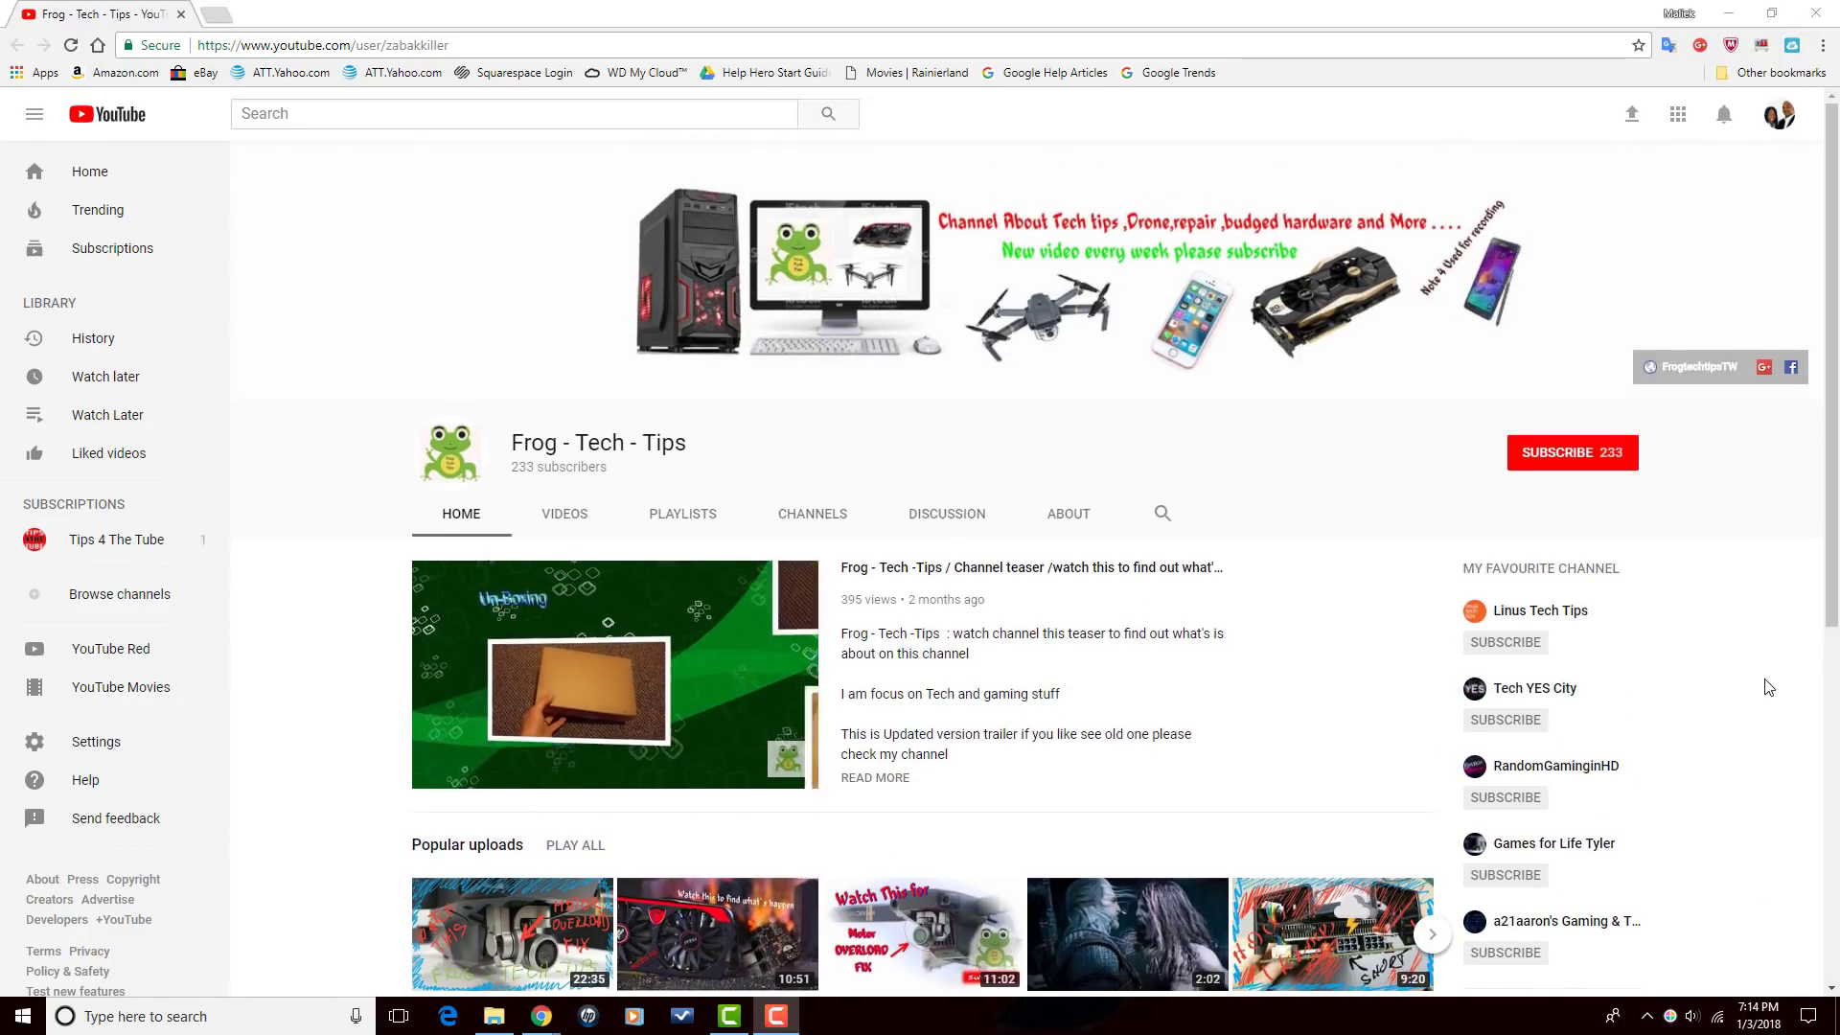
pyautogui.click(568, 508)
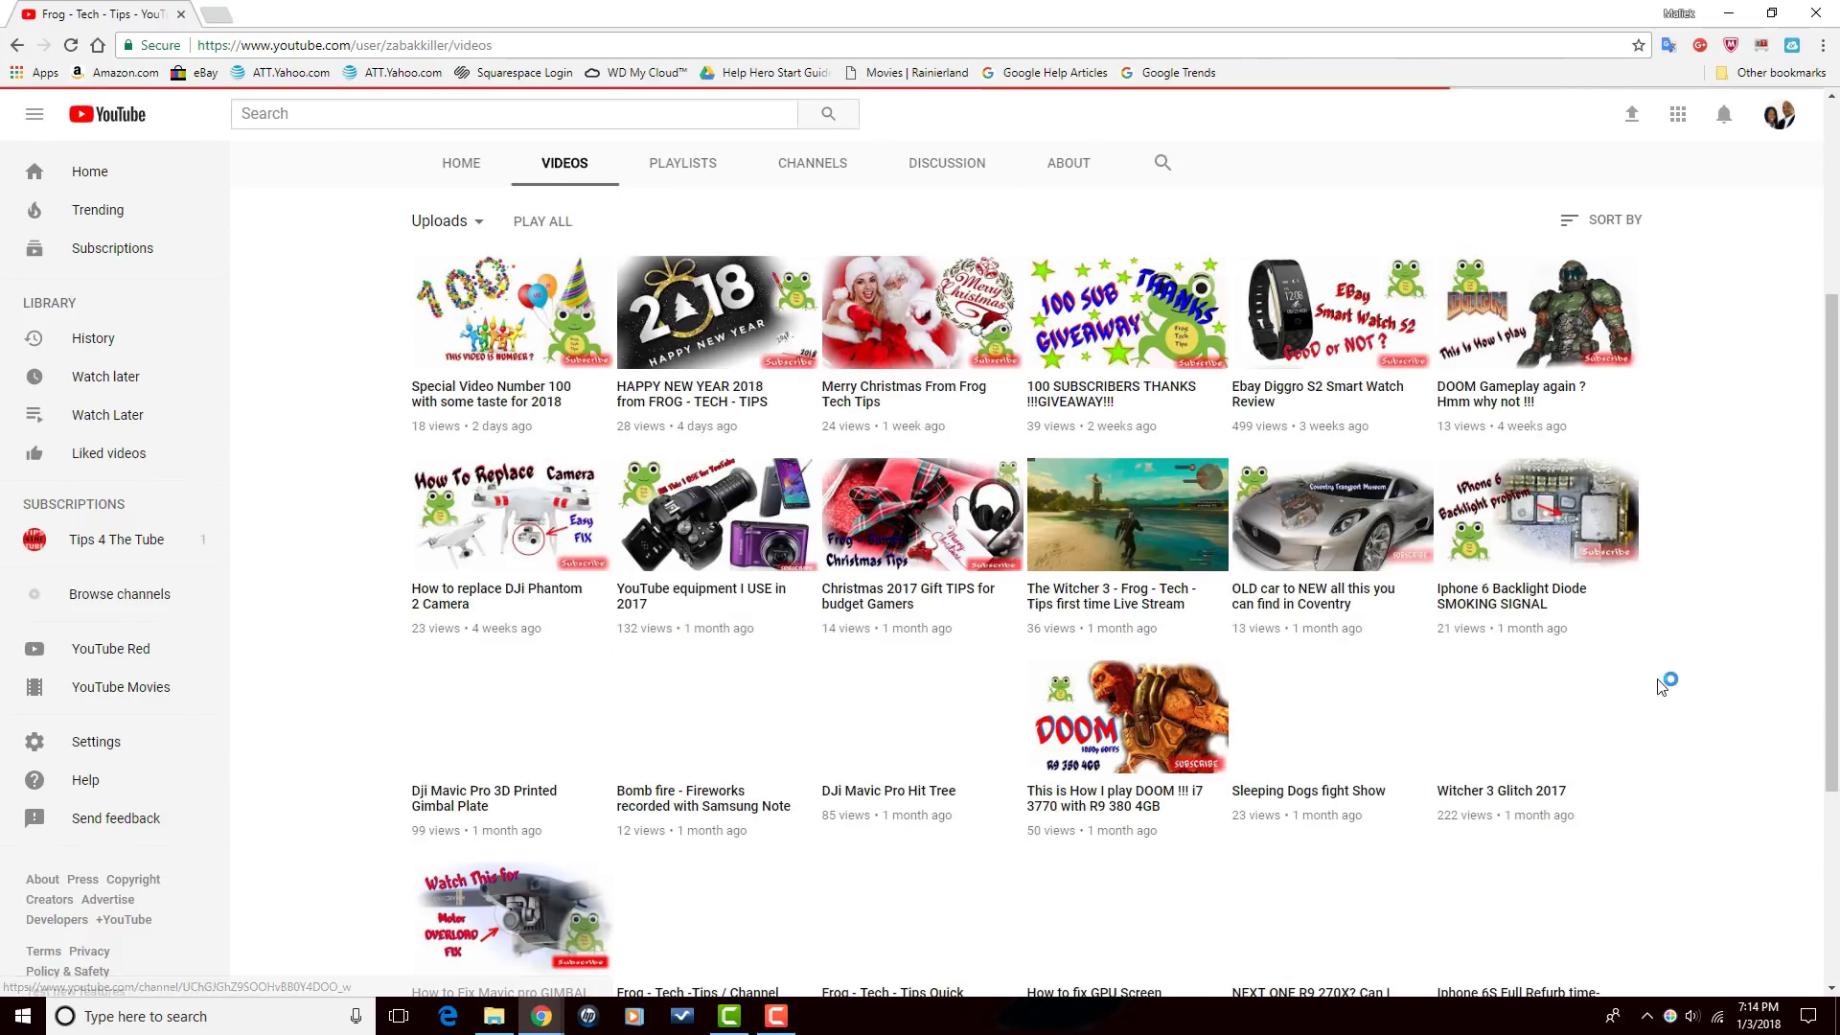